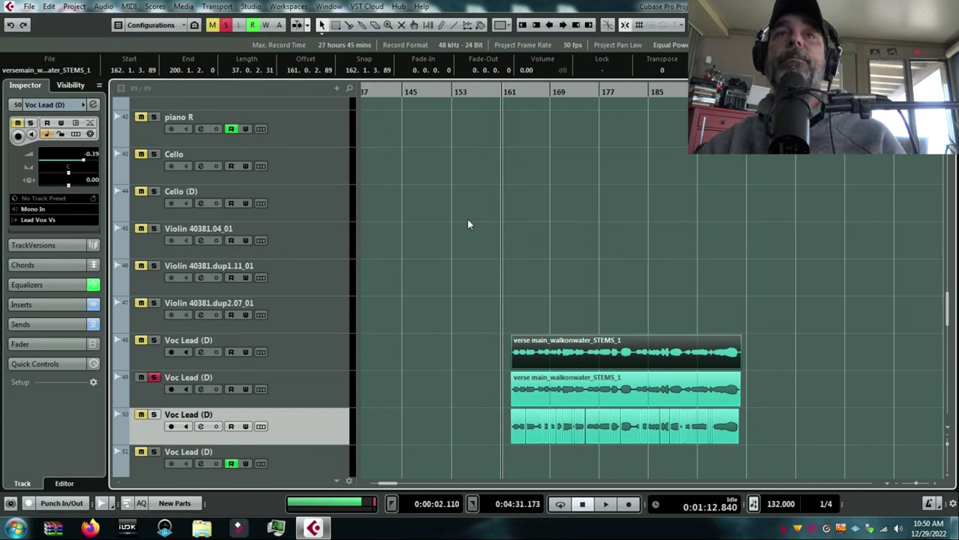
Play the soloed Voc Lead (D) vocal on track 49 and set its track volume to 0.00
key("space")
left_click(287, 379)
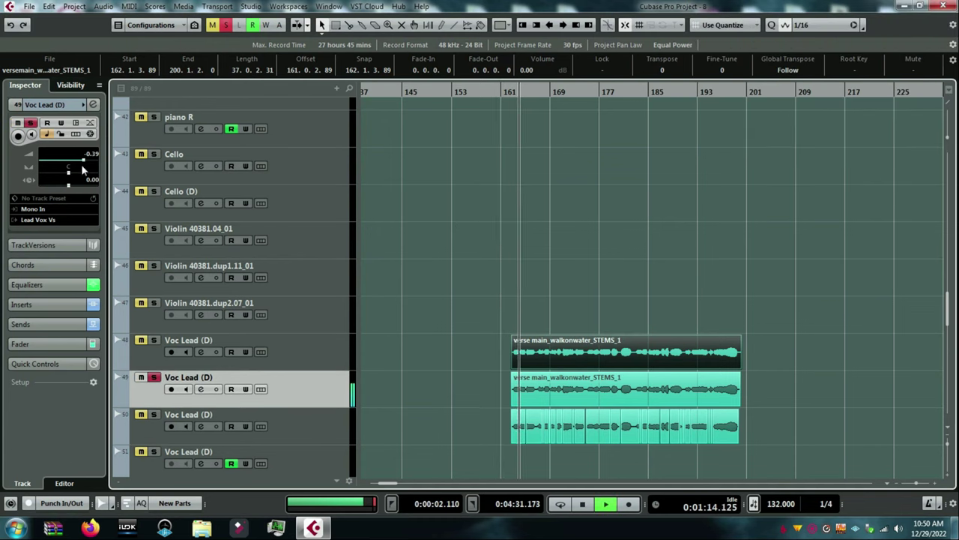
left_click_drag(83, 161, 86, 162)
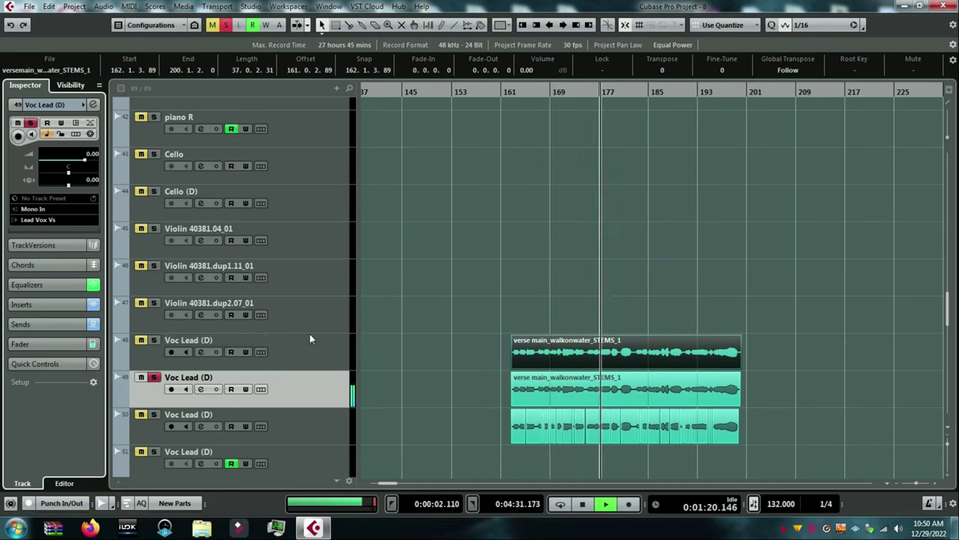
left_click(874, 483)
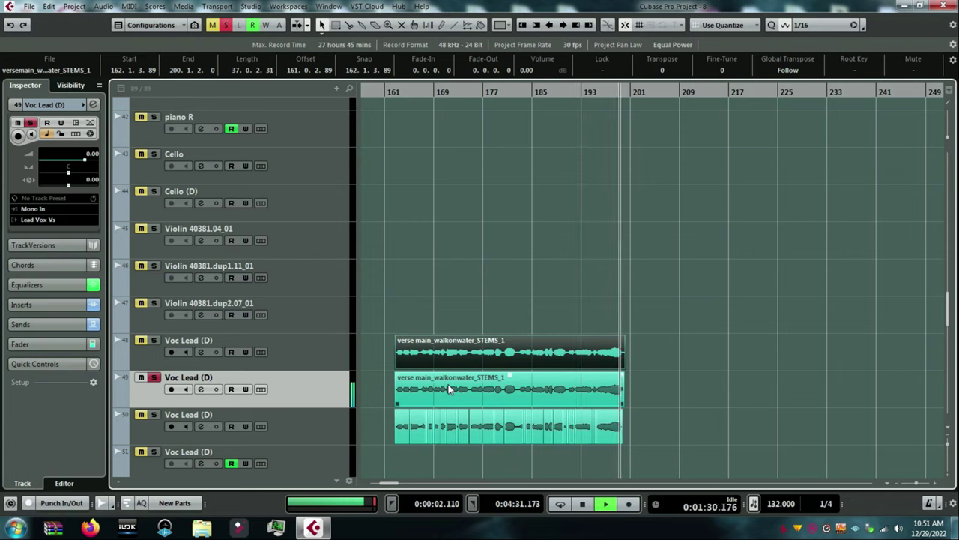
key("space")
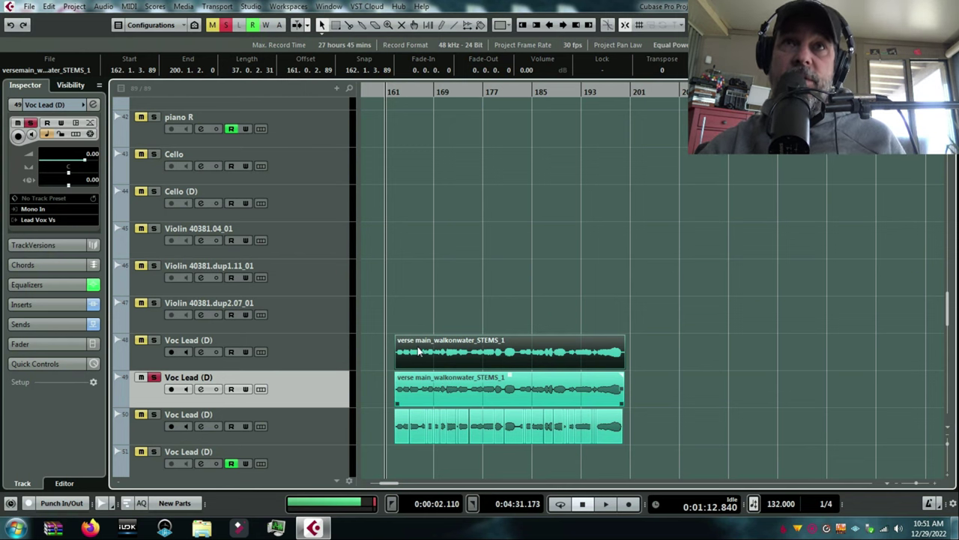
Locate the breath just after bar 165 and split the track 49 vocal event in front of it, at 165.1.1.32
left_click_drag(385, 90, 384, 127)
left_click_drag(948, 135, 947, 118)
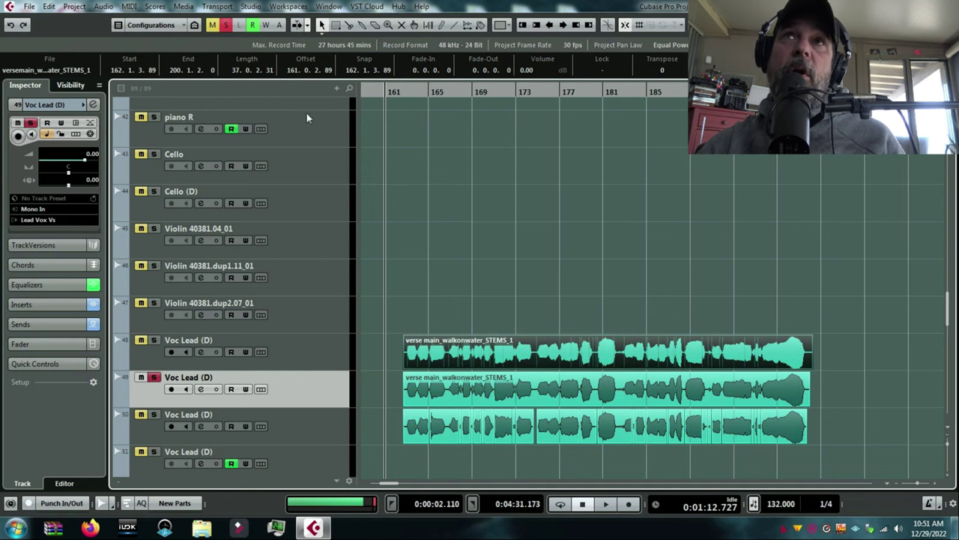
left_click_drag(397, 95, 395, 111)
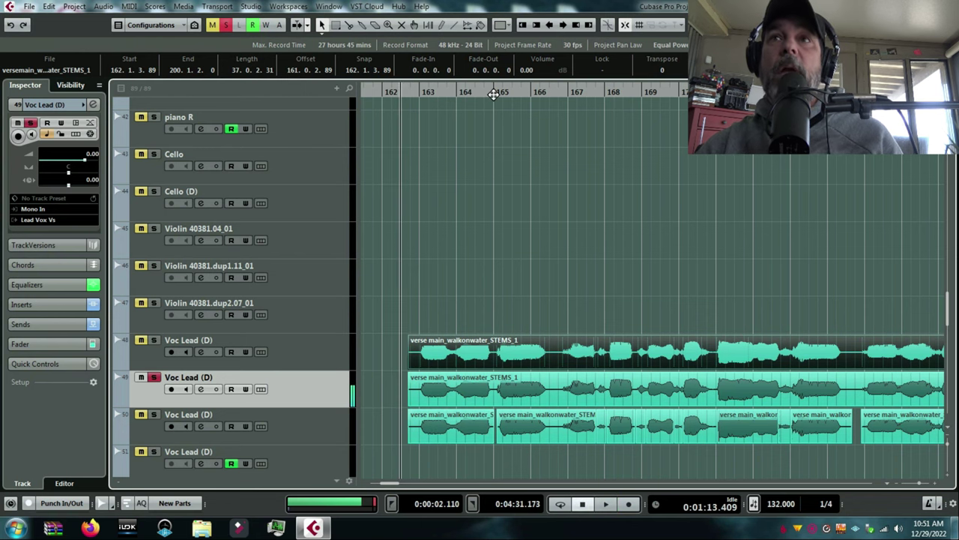
left_click_drag(494, 94, 516, 135)
key("space")
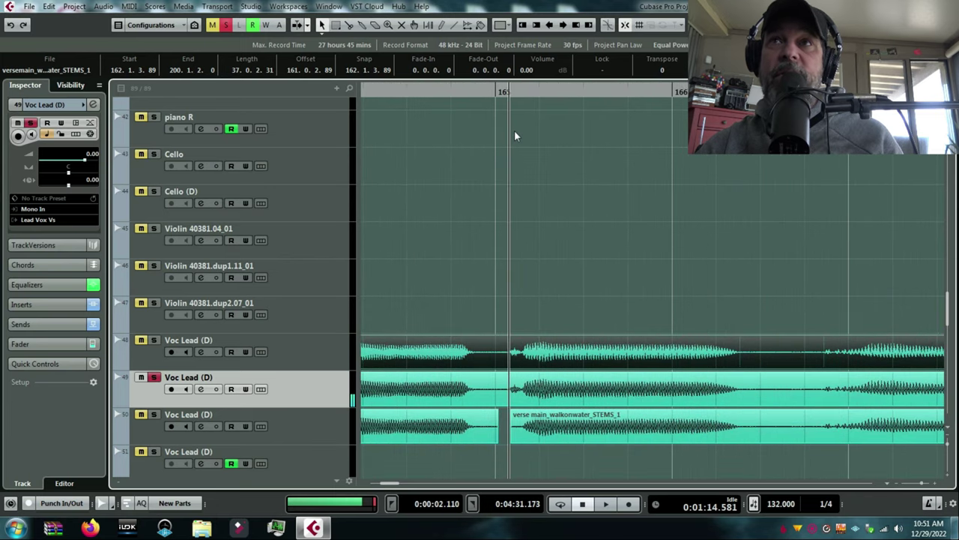
left_click(496, 276)
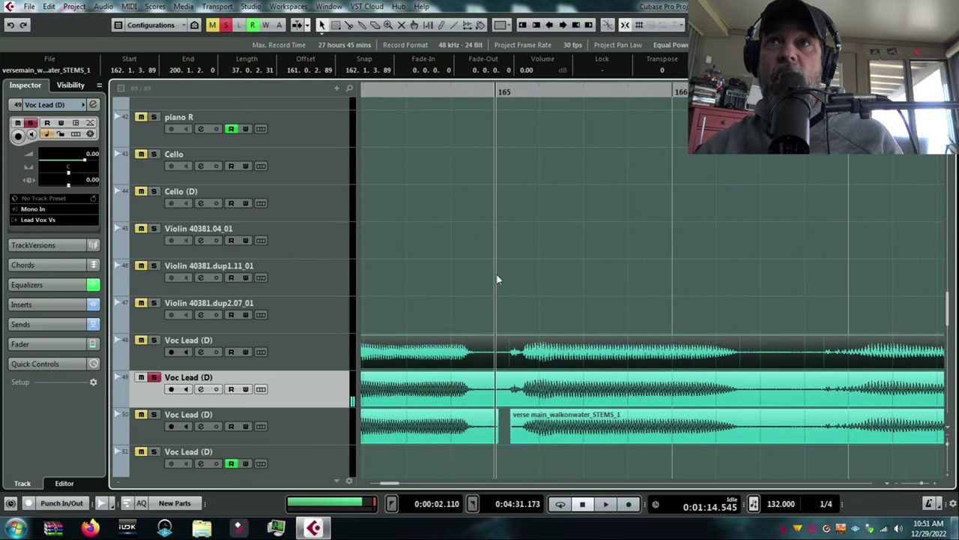
left_click(507, 92)
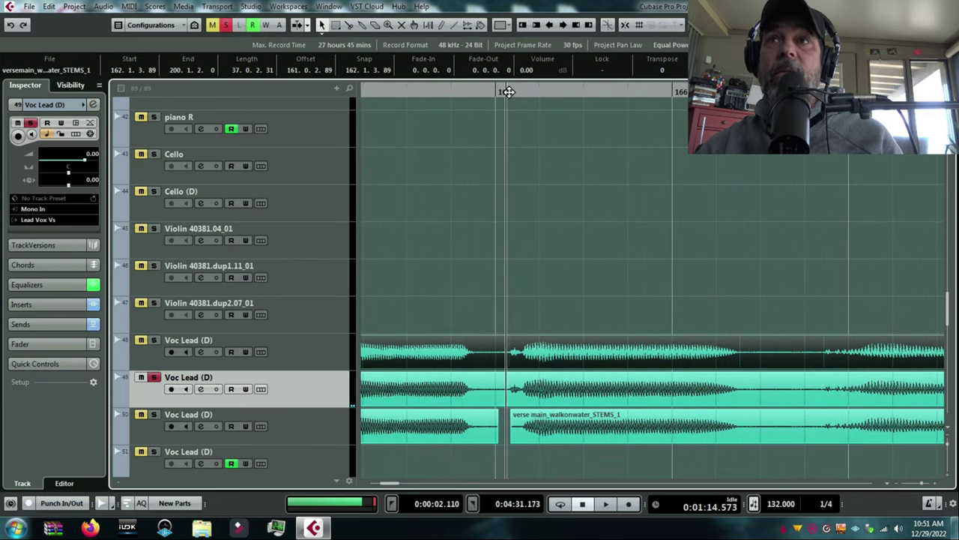
left_click(536, 377)
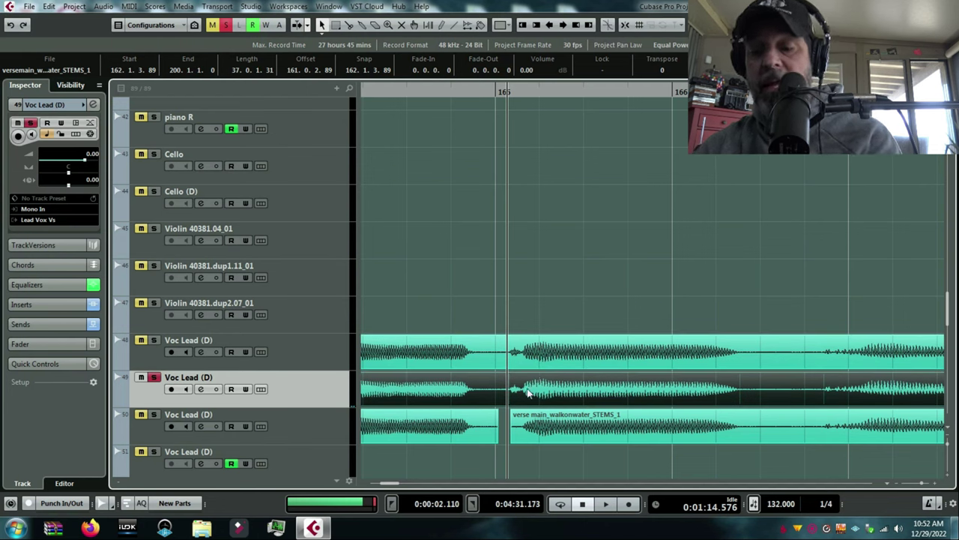
key("alt+x")
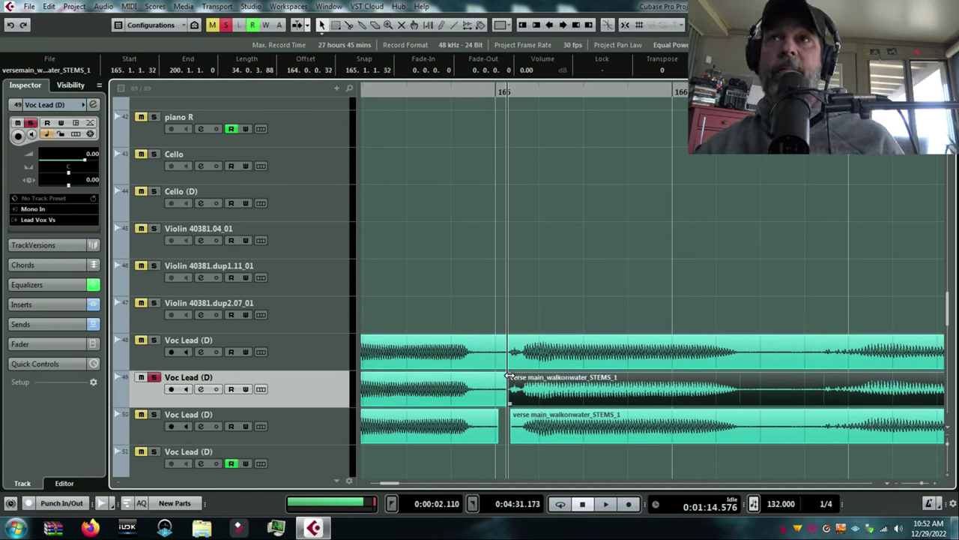
Add a fade-in of 0.0.0.56 over the breath at the start of the split event and audition it
left_click_drag(508, 374, 530, 369)
mouse_move(371, 91)
left_mouse_down()
mouse_move(356, 74)
mouse_move(365, 78)
left_mouse_up()
key("space")
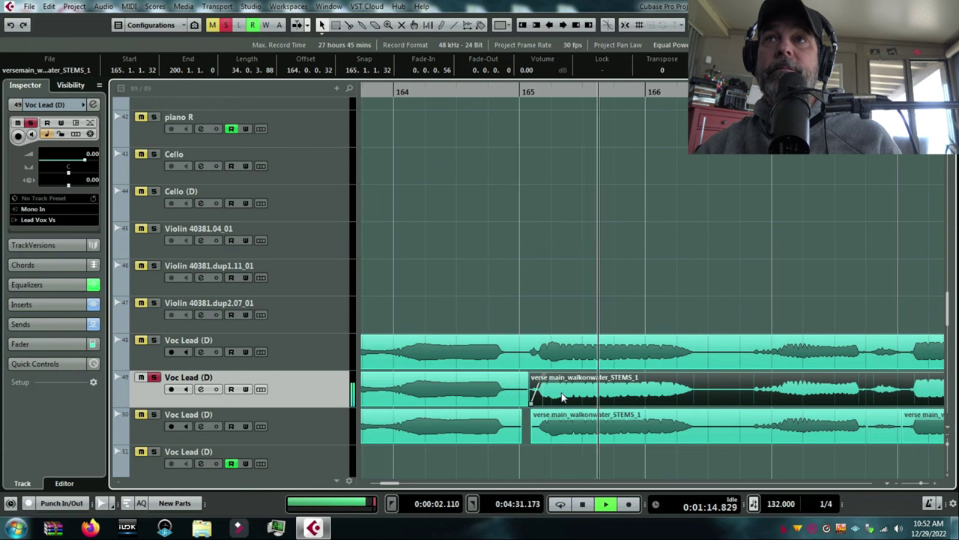
key("space")
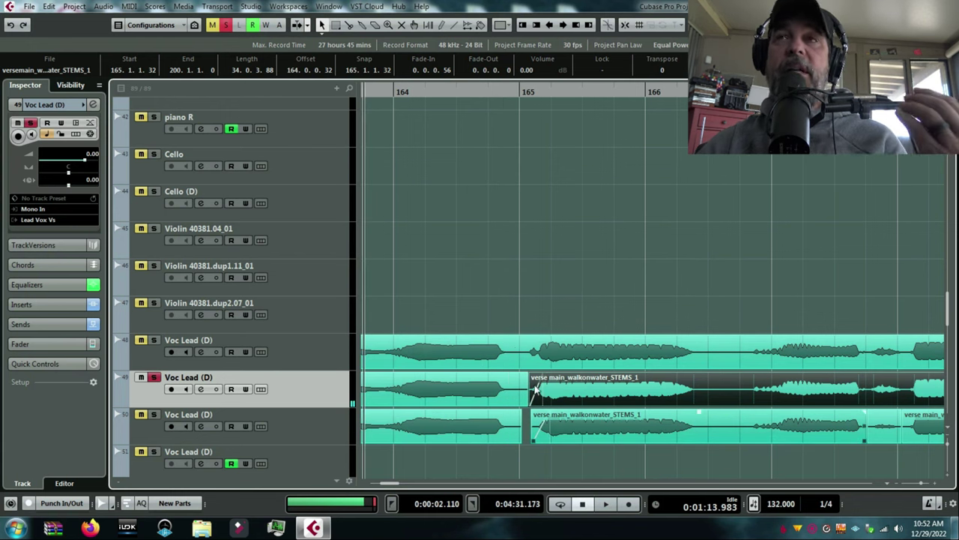
Split the track 49 vocal around the breaths before bars 168 and 169, at 167.1.4.4, 168.1.1.35, 168.1.4.34 and 169.1.1.62
left_click(474, 89)
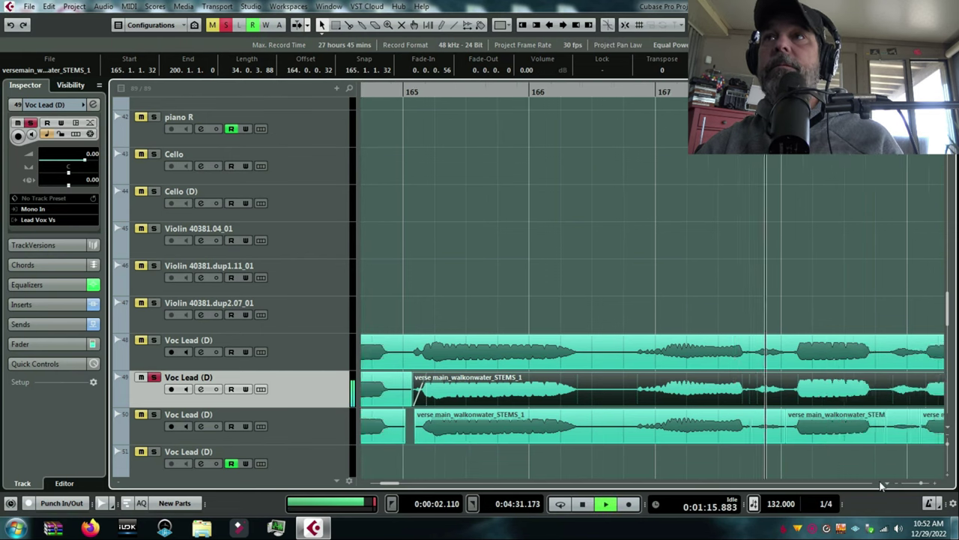
left_click(442, 89)
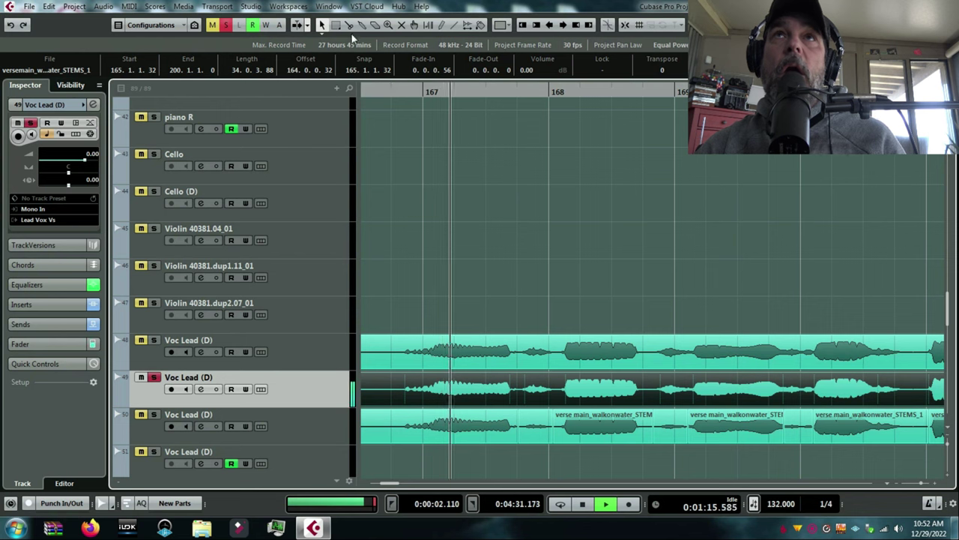
key("space")
left_click(346, 26)
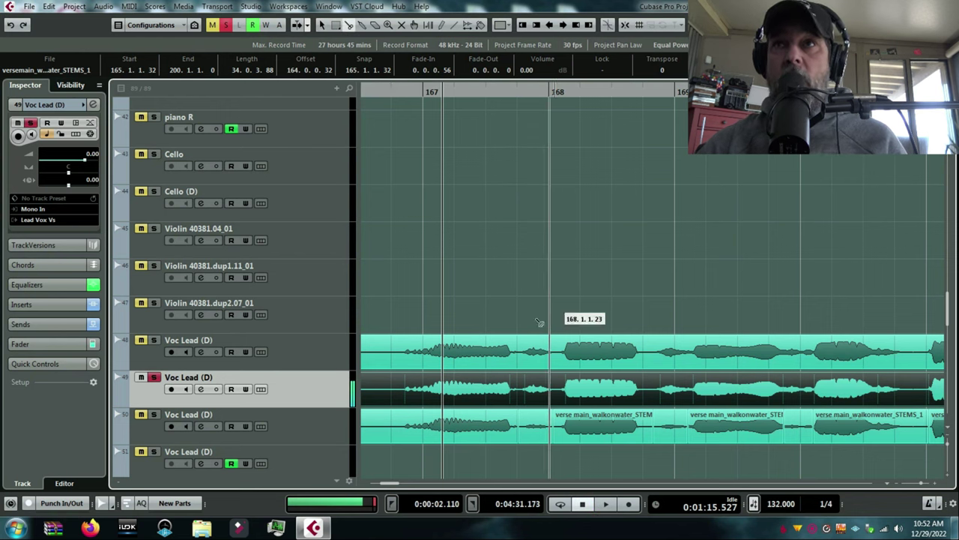
left_click(520, 390)
key("ctrl+z")
left_click(560, 391)
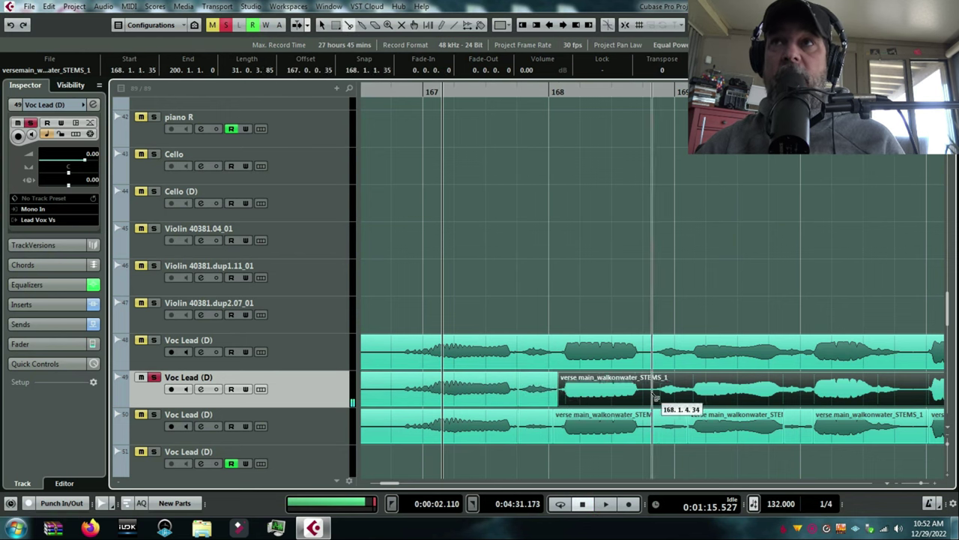
left_click(654, 396)
left_click(693, 396)
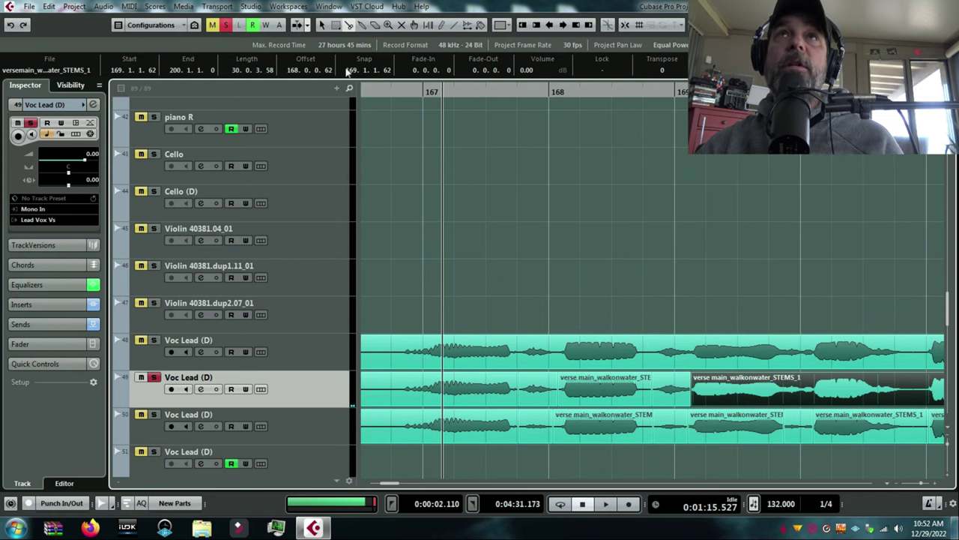
Lower the volume of both isolated breath events on track 49 together to -4.49 dB
left_click(520, 386)
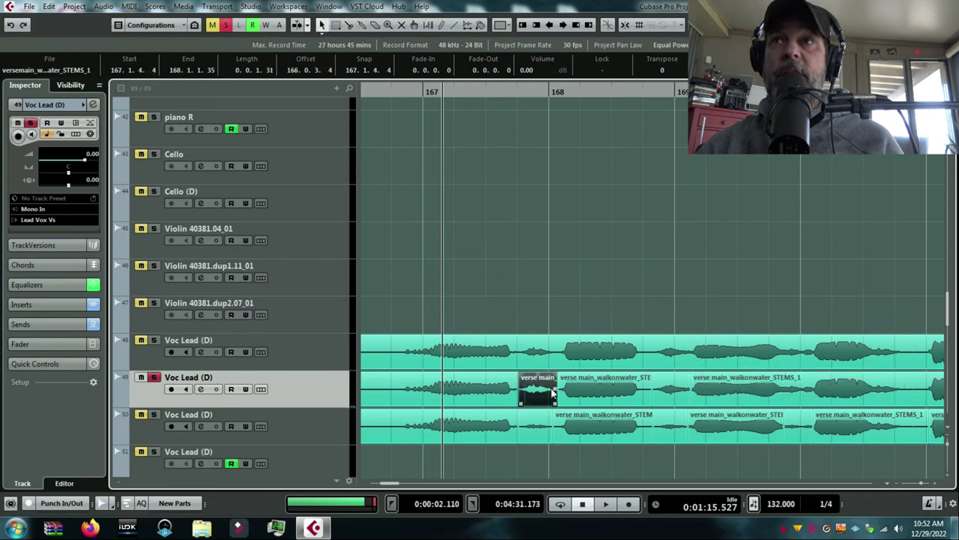
left_click(671, 384, "shift")
left_click_drag(673, 381, 673, 392)
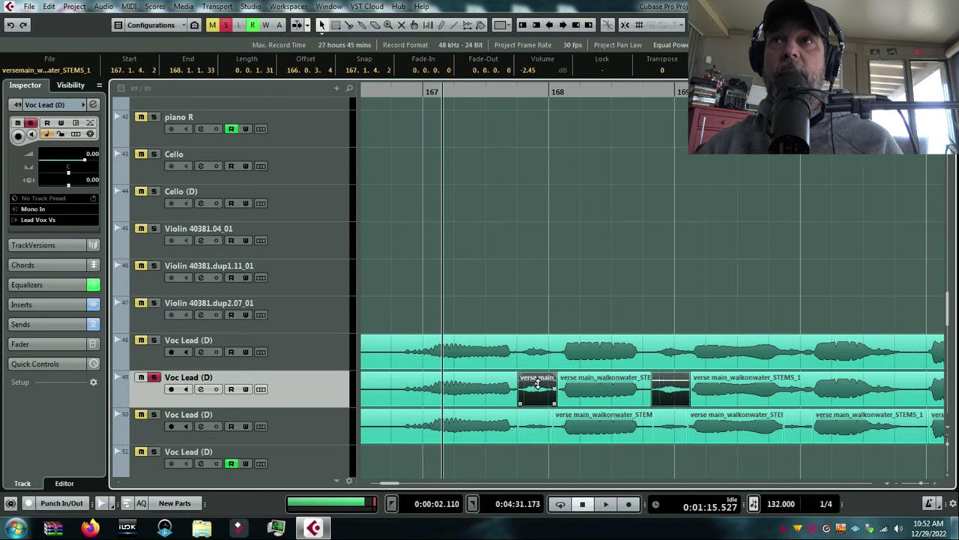
left_click_drag(538, 384, 537, 389)
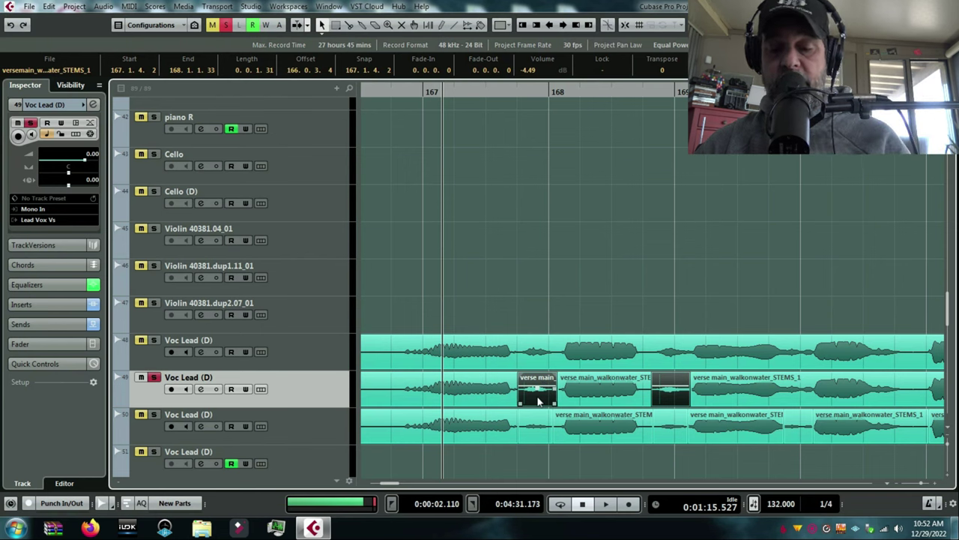
Crossfade the two lowered breath events with their neighbouring vocal events on track 49
left_click(539, 399)
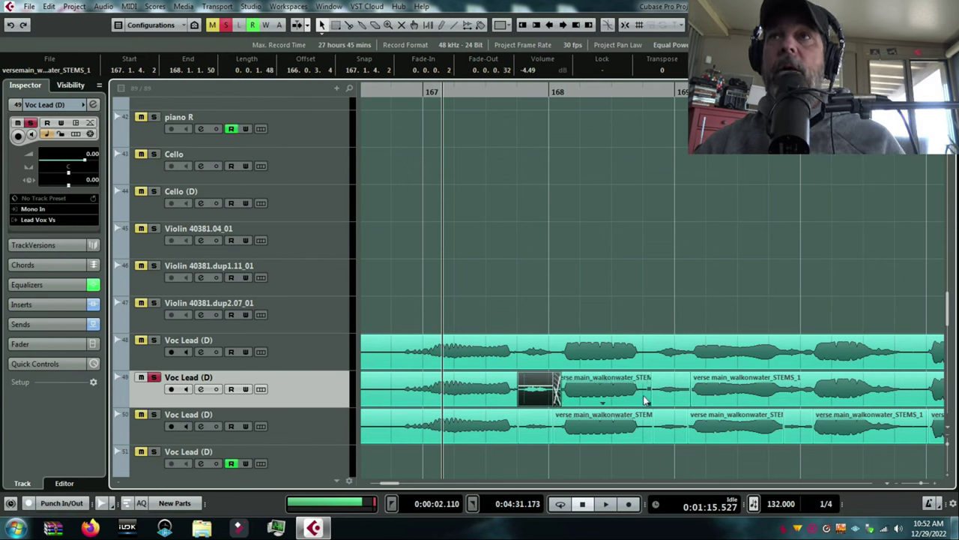
left_click(663, 403)
left_click(512, 405)
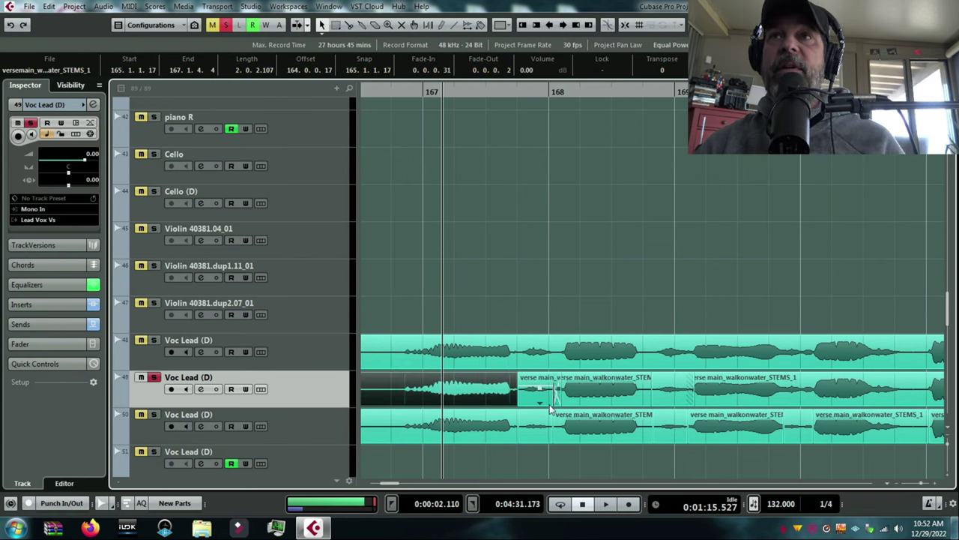
left_click(532, 405)
left_click(509, 405)
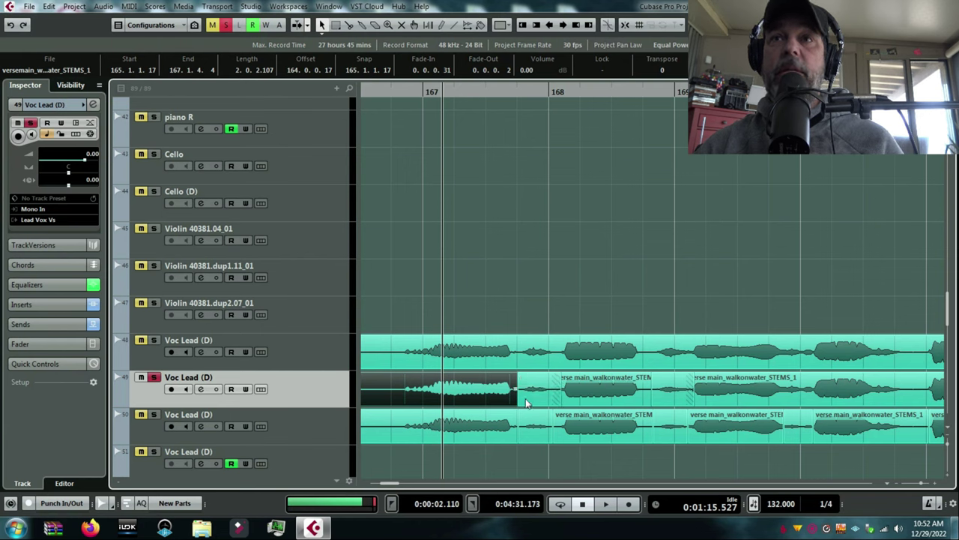
left_click(530, 403, "shift")
key("x")
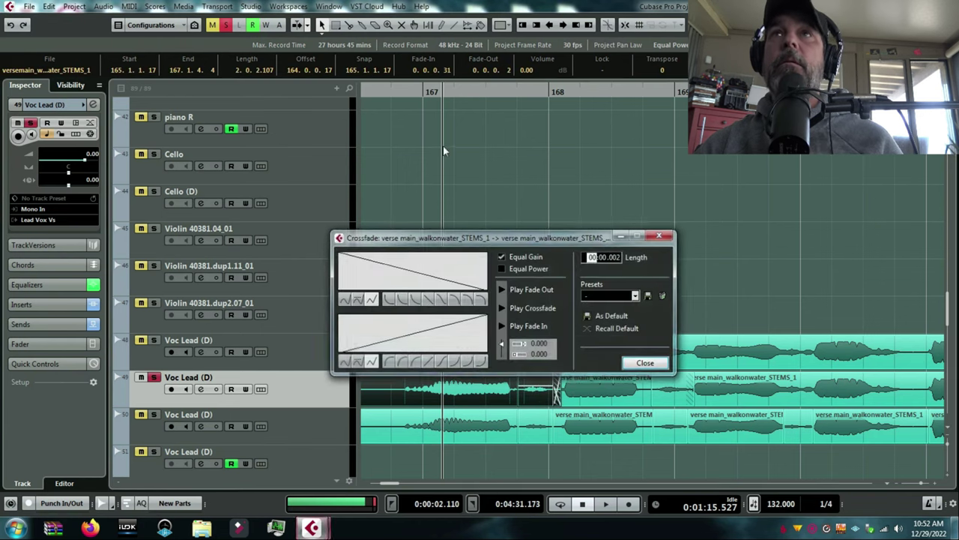
key("Escape")
Audition the edits from just before bar 167 and set the breath event before bar 169 to -5.58 dB
left_click_drag(438, 91, 409, 89)
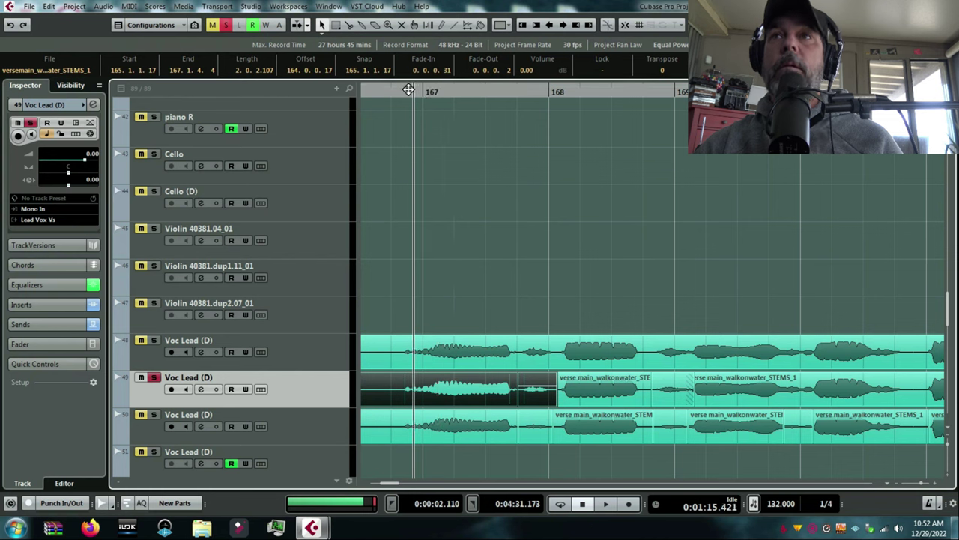
key("space")
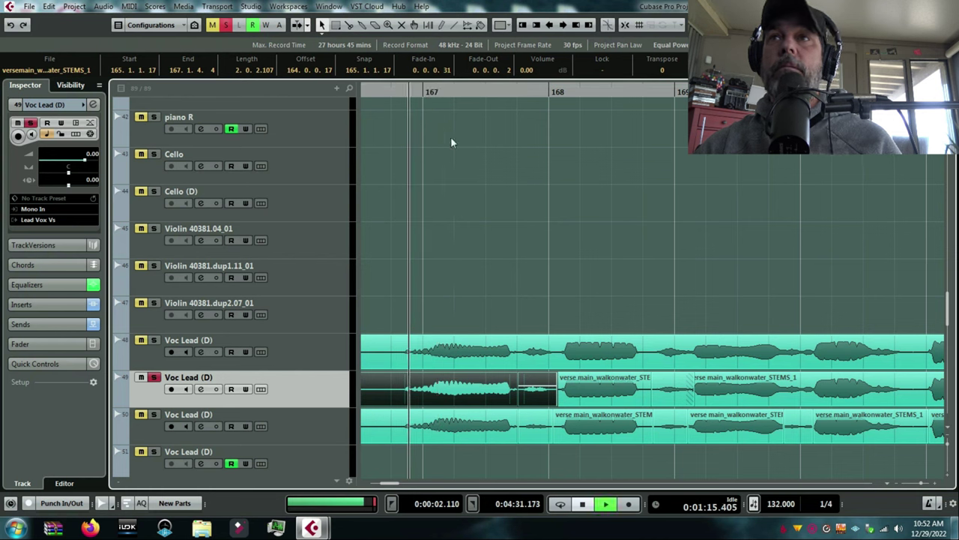
key("space")
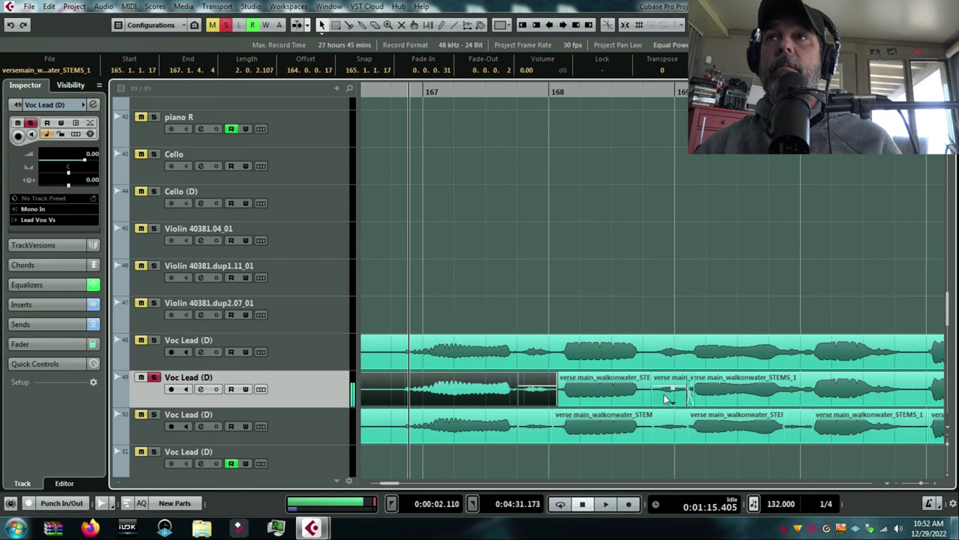
left_click(665, 395)
left_click_drag(672, 387, 673, 390)
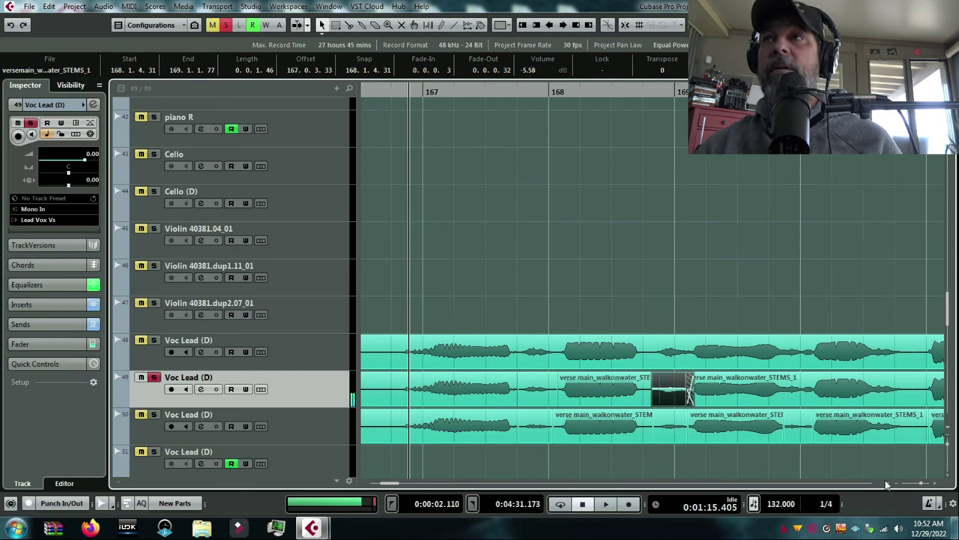
Play from before bar 169 and split the track 49 vocal around the next breath, at about 169.1.4.59 and just after bar 170
scroll(780, 401, "right", 3)
left_click(387, 88)
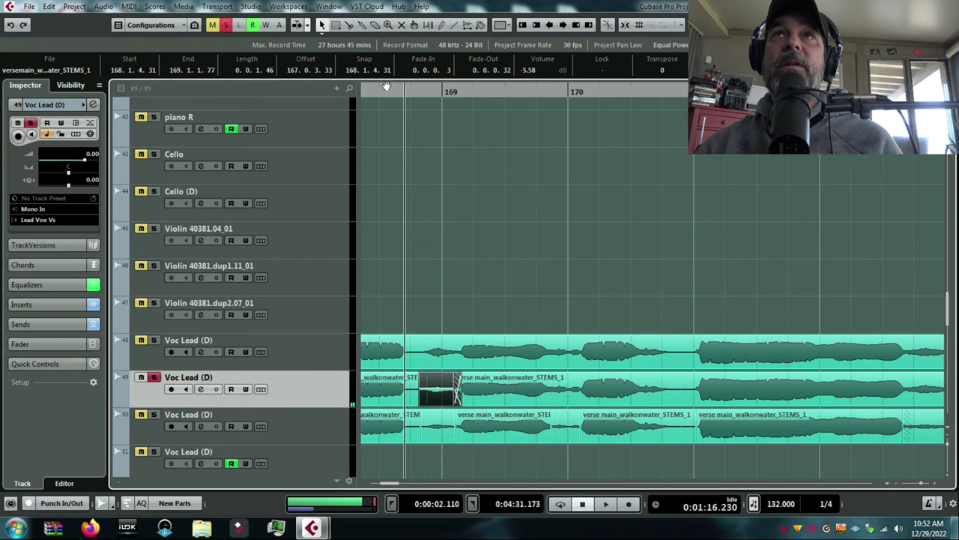
left_click(351, 26)
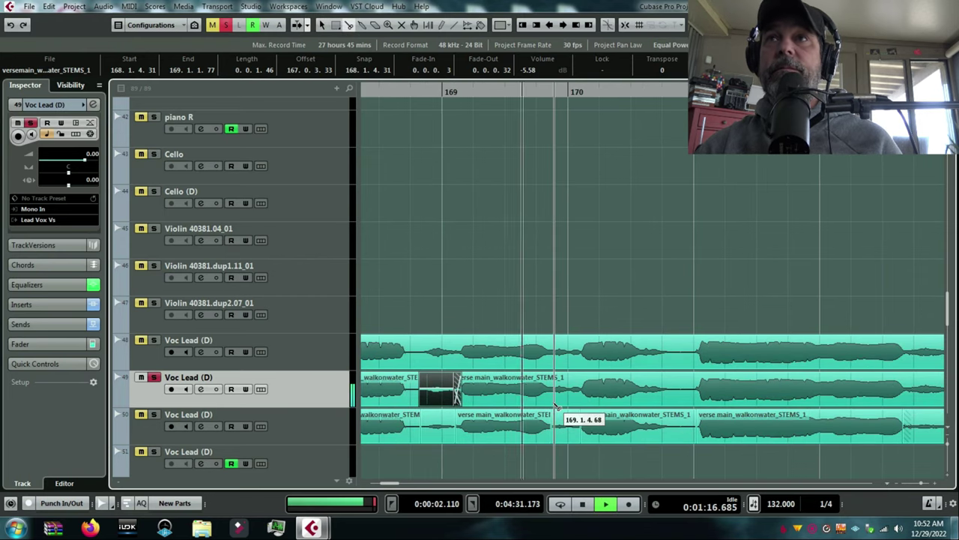
key("space")
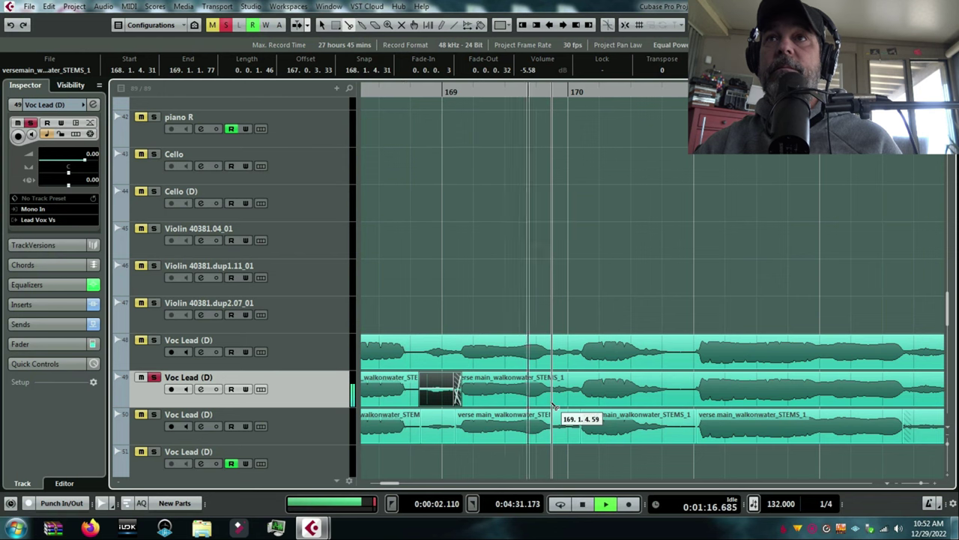
key("space")
left_click(553, 401)
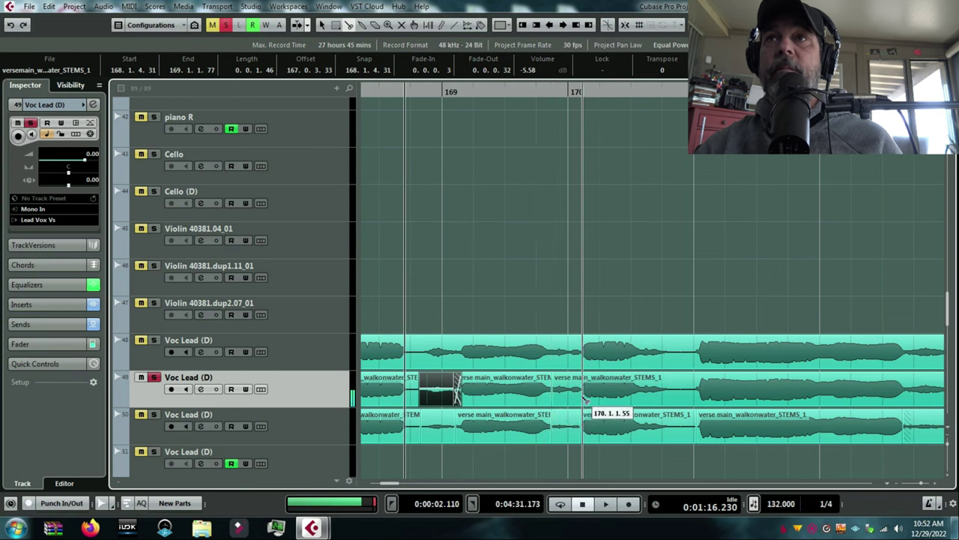
left_click(571, 400)
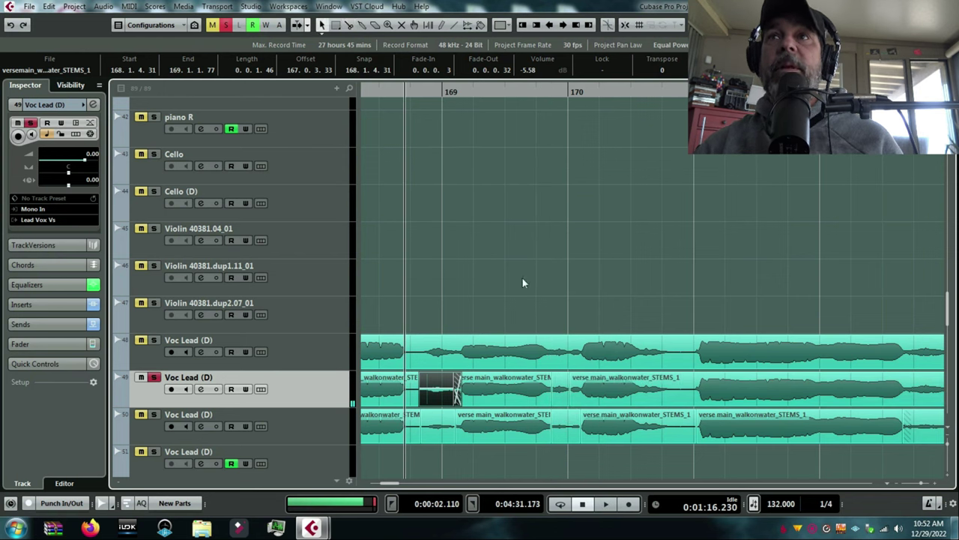
Set the track 49 breath event before bar 169 to -6.49 dB and audition the passage through the next breath
left_click(562, 382)
left_click_drag(560, 377, 536, 390)
left_click(438, 393)
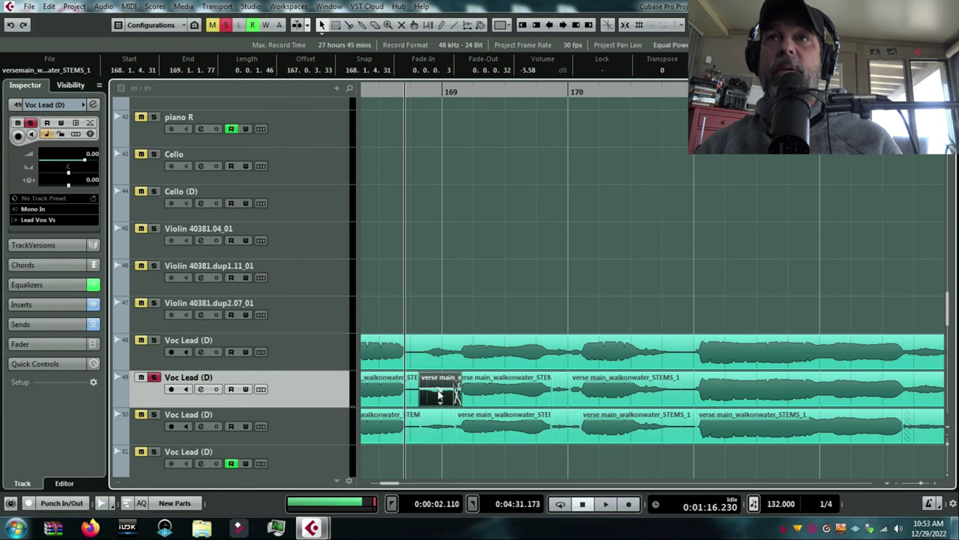
left_click_drag(438, 392, 439, 395)
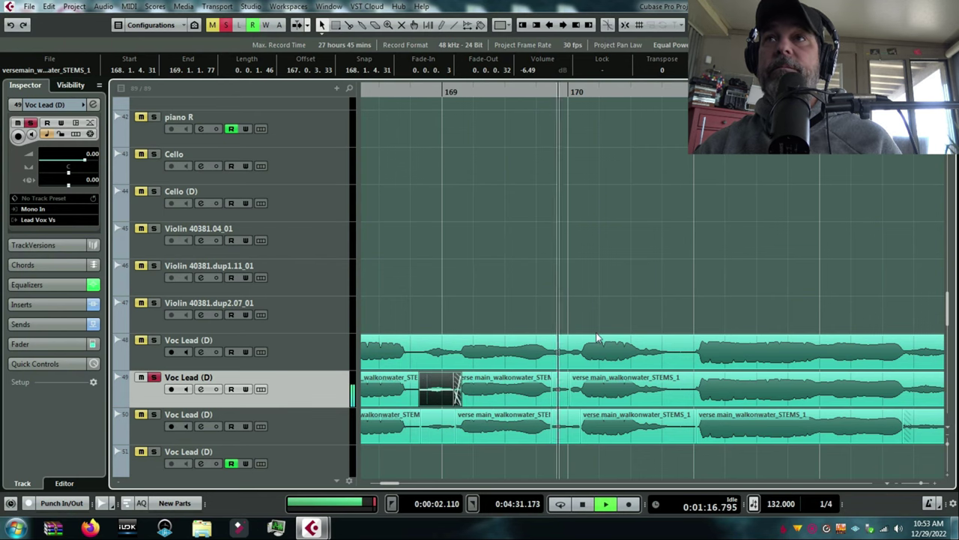
key("space")
key("space")
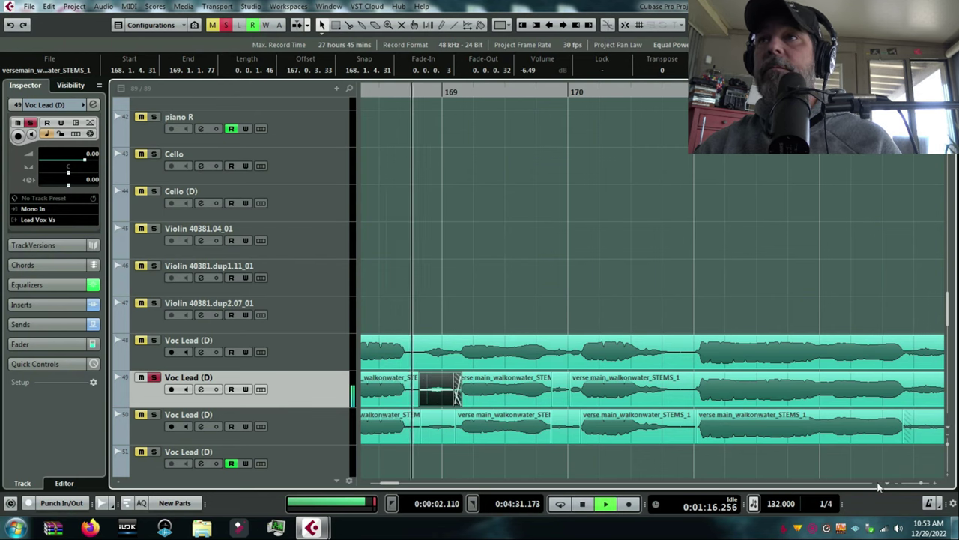
left_click(876, 482)
left_click(877, 481)
key("space")
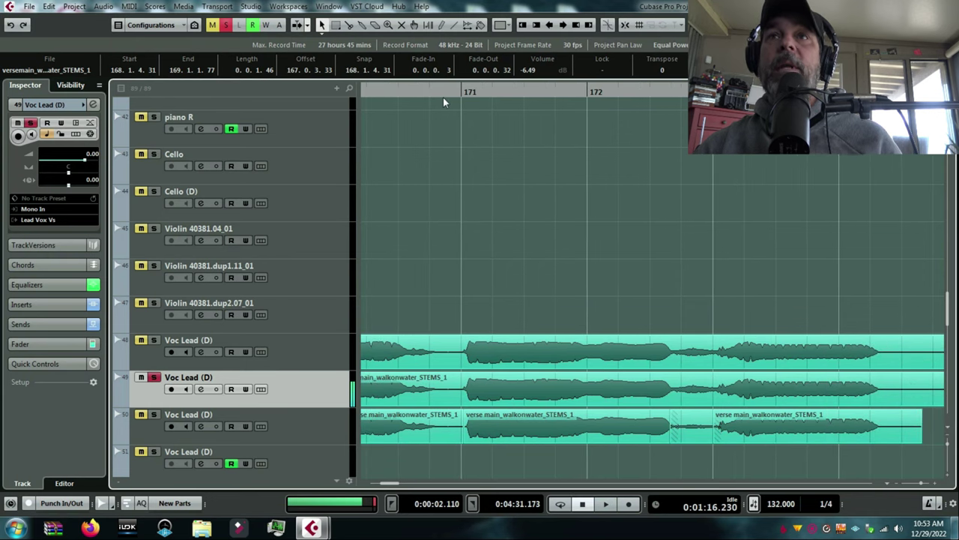
Split the track 49 vocal at 171.1.1.8 and give the following event a fade-in of 0.0.0.23
left_click(444, 98)
left_click_drag(450, 97, 491, 120)
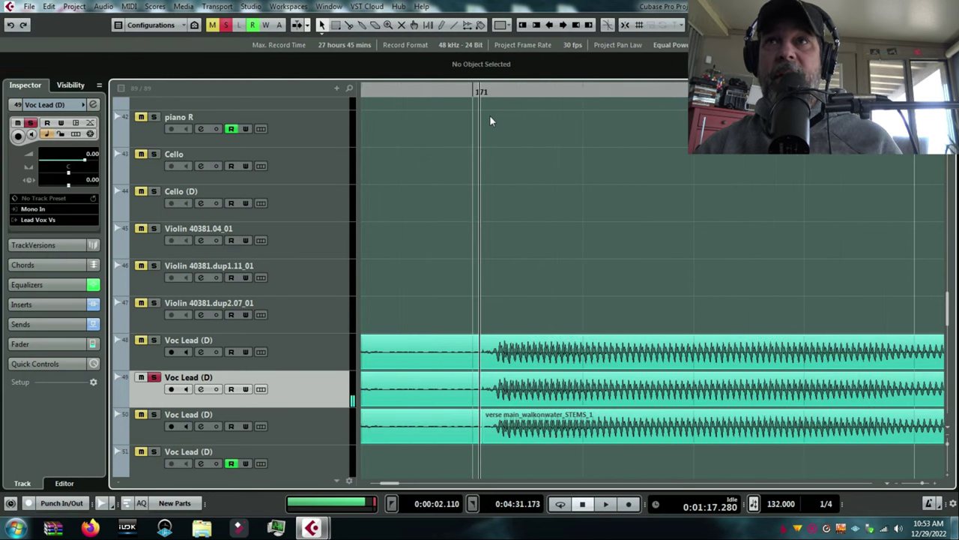
left_click(489, 390)
key("alt+x")
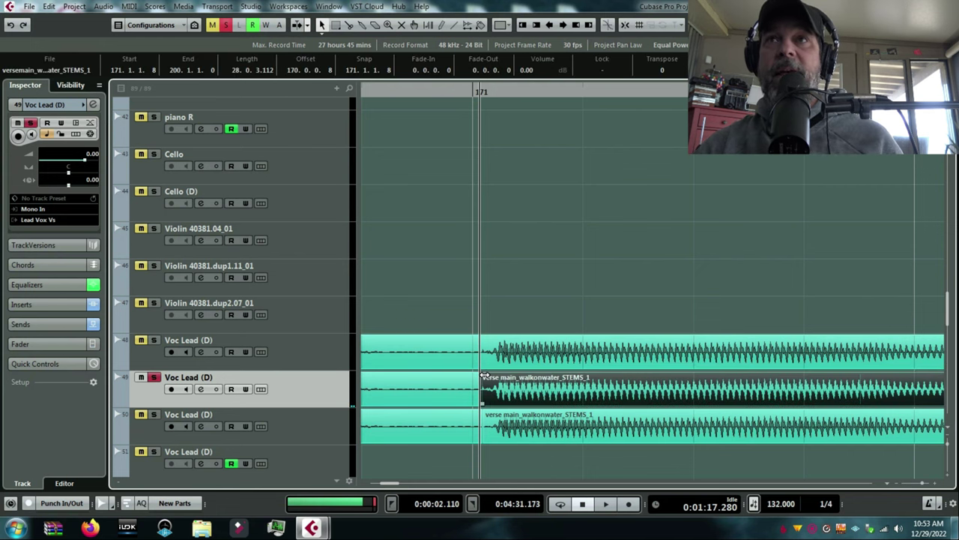
left_click_drag(484, 375, 499, 377)
Play on from bar 171 and split the track 49 vocal around the breath just before bar 173, ending at 173.1.1.19
left_click_drag(384, 93, 374, 50)
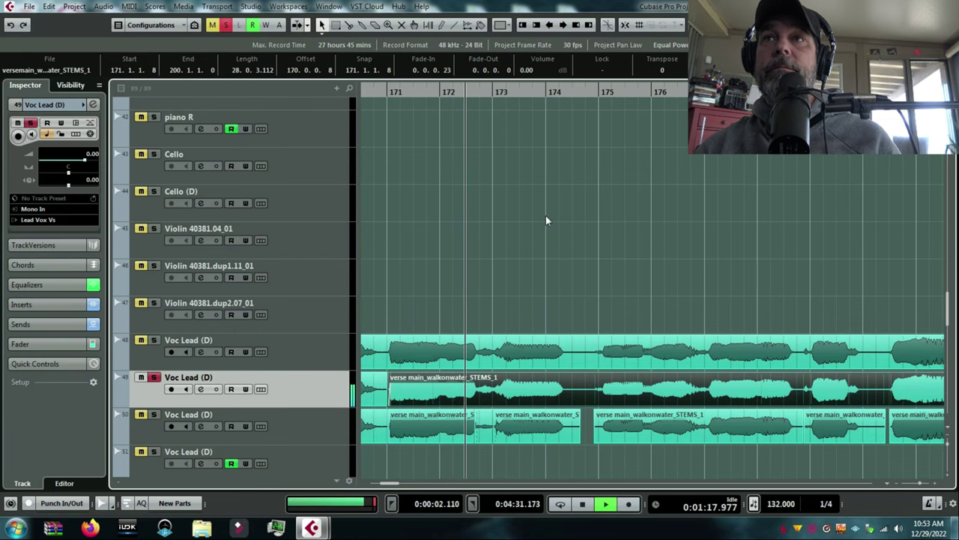
key("space")
left_click_drag(462, 94, 382, 66)
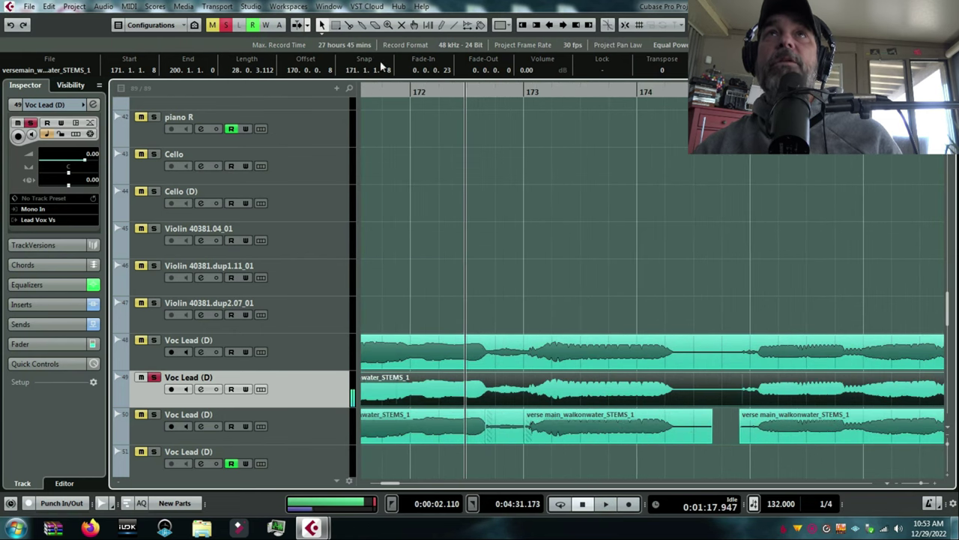
left_click(488, 398)
left_click_drag(522, 400, 531, 400)
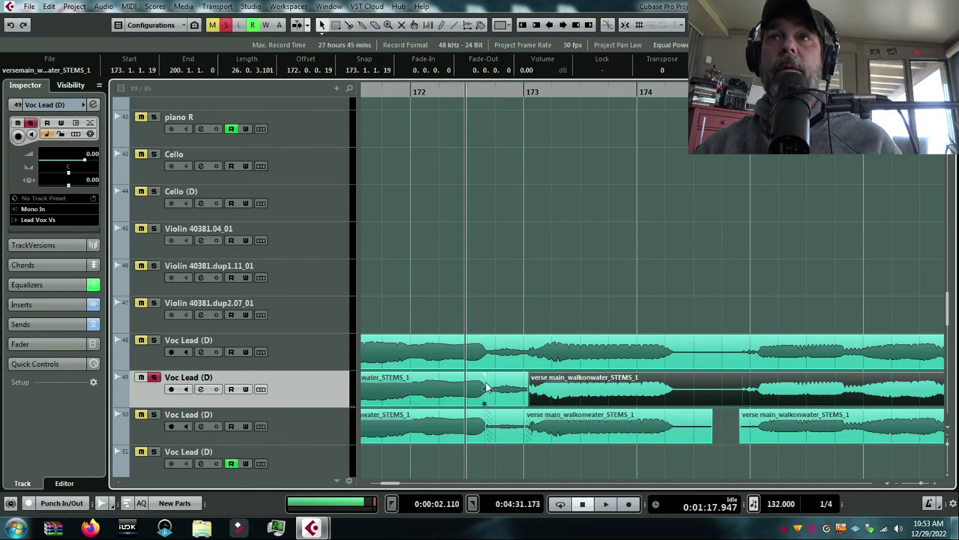
Lower the breath event before bar 173 to -6.49 dB and crossfade it with both neighbouring vocal events
left_click(496, 384)
left_click_drag(507, 375, 507, 396)
key("x")
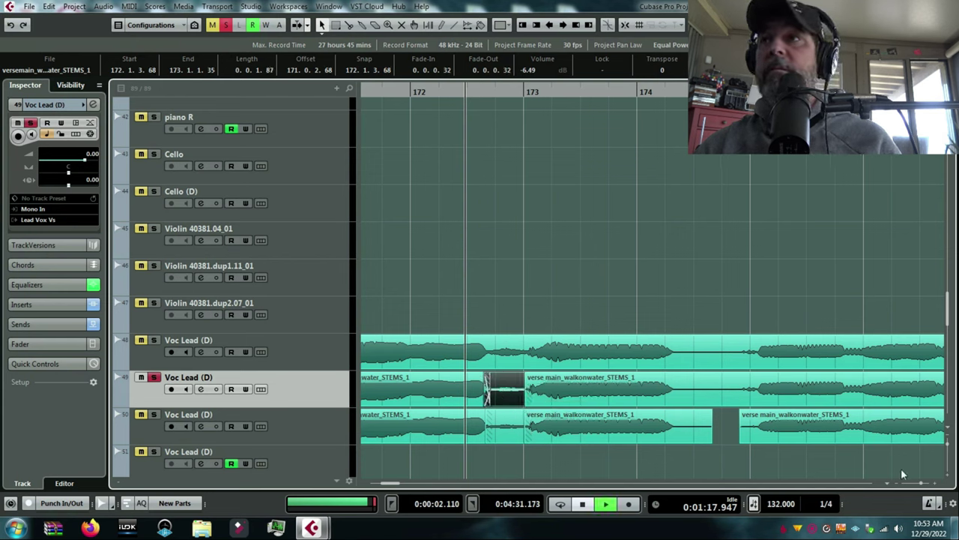
left_click(554, 400)
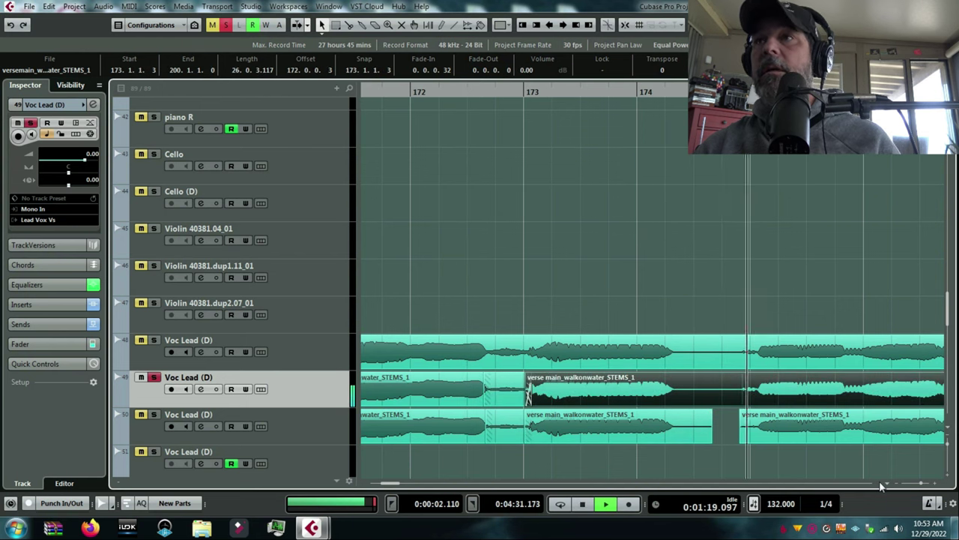
Split the track 49 vocal at 174.1.4.88 and give the following event a fade-in of 0.0.0.27
left_click(455, 92)
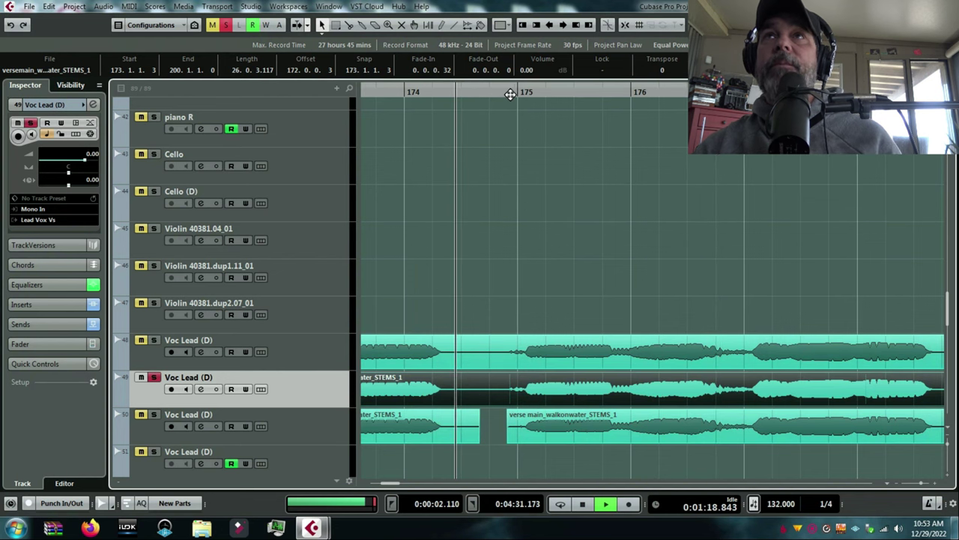
key("space")
left_click_drag(506, 93, 520, 114)
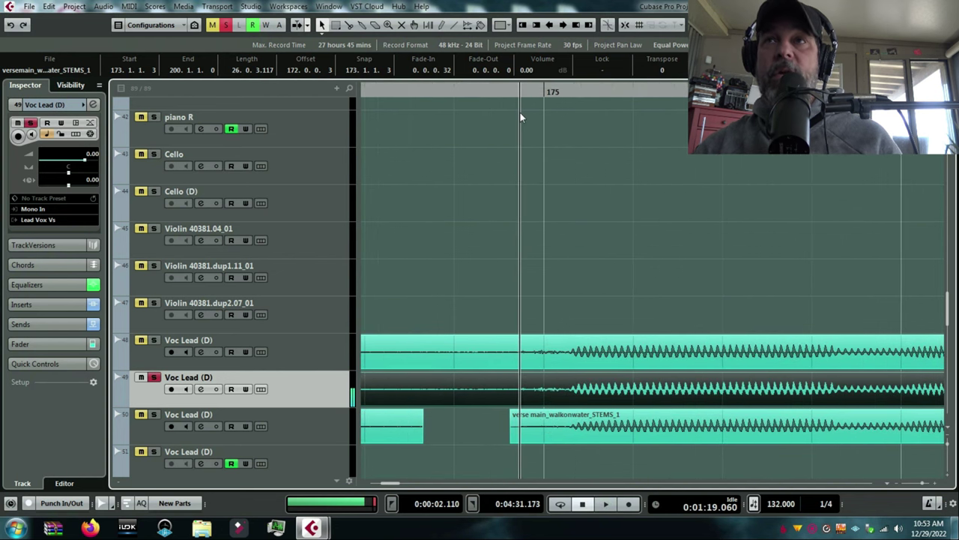
key("alt+x")
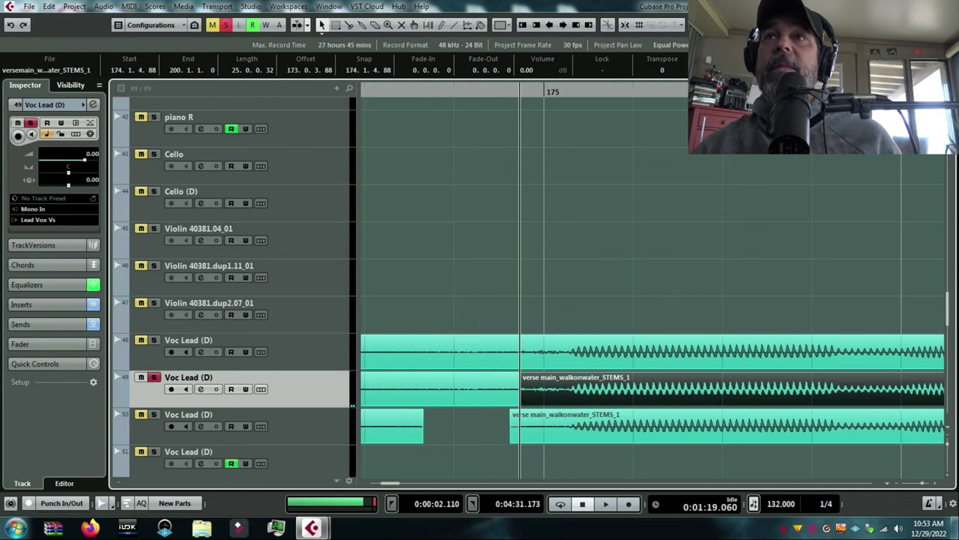
left_click_drag(948, 108, 948, 96)
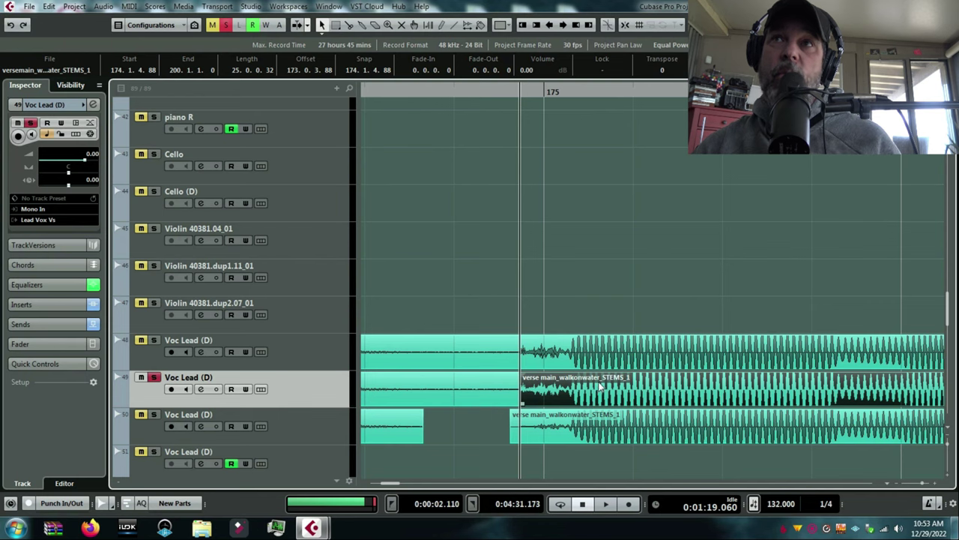
left_click_drag(522, 375, 539, 377)
Trim the end of the track 49 event before bar 175 to 174.1.4.76 and play across the gap
mouse_move(373, 91)
left_mouse_down()
mouse_move(371, 63)
mouse_move(372, 78)
left_mouse_up()
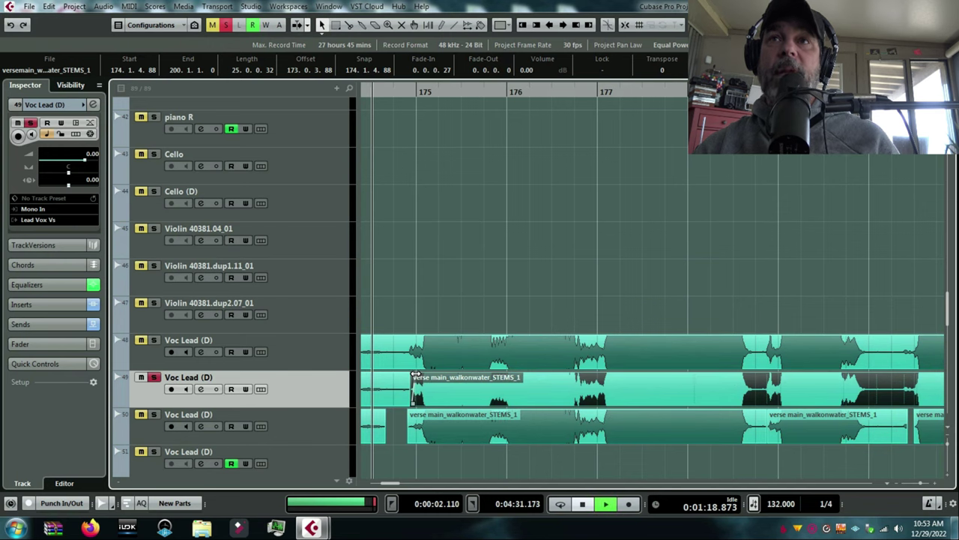
left_click_drag(414, 375, 408, 406)
key("space")
key("space")
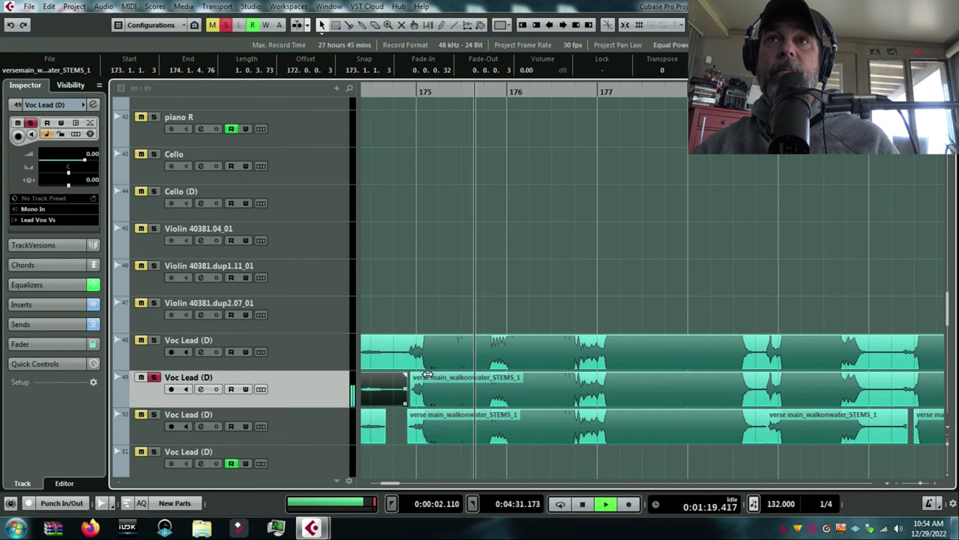
Lengthen the fade-in of the event starting just before bar 175 to 0.0.0.56 and audition the entry
left_click(422, 381)
left_click_drag(422, 375, 423, 375)
key("space")
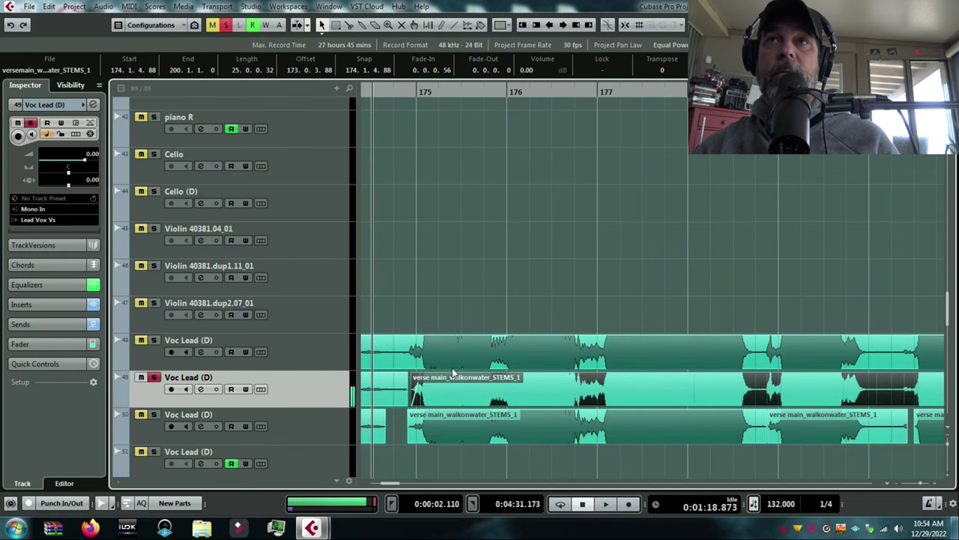
key("space")
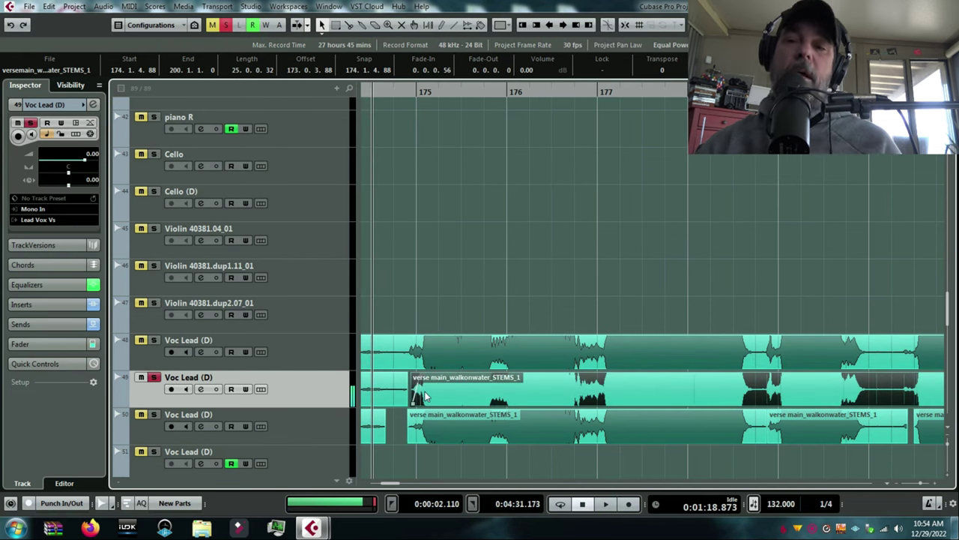
key("space")
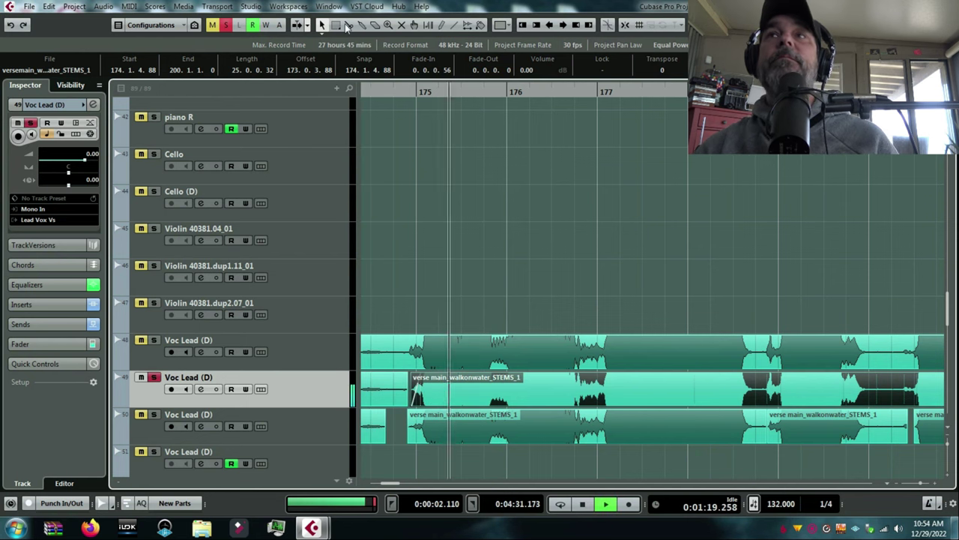
key("space")
Split the track 49 vocal at 178.1.4.49 and give the following event a fade-in of 0.0.0.56
left_click(766, 395)
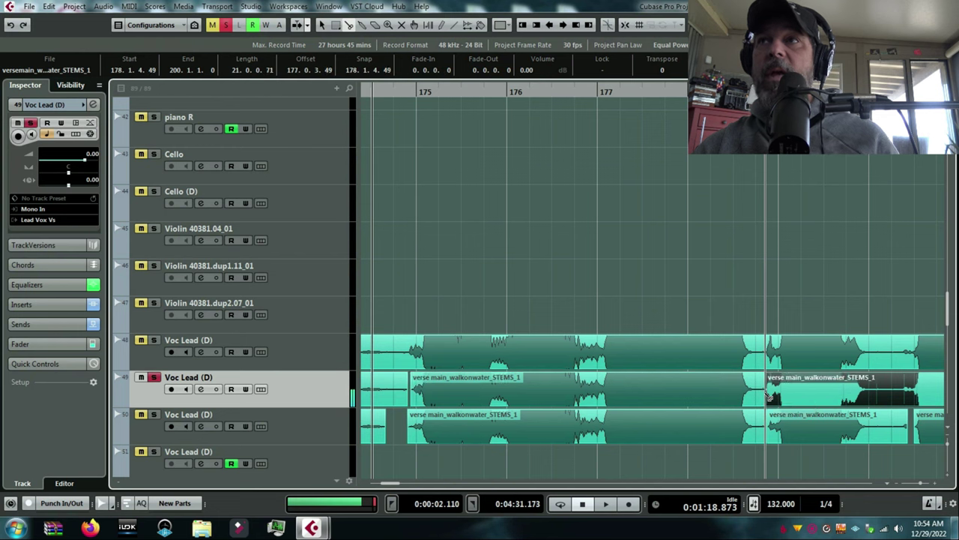
left_click(877, 486)
left_click(877, 486)
left_click(877, 486)
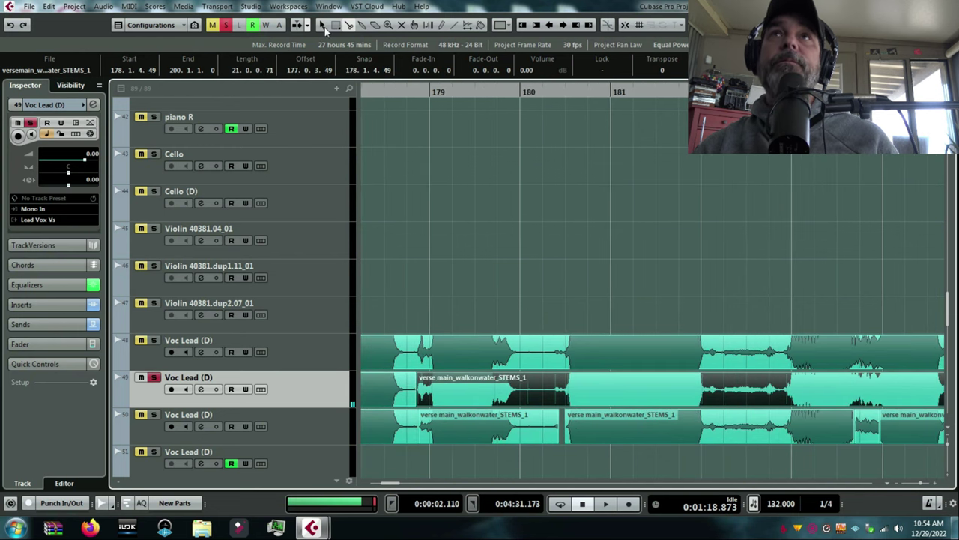
left_click(324, 27)
left_click_drag(414, 93, 407, 118)
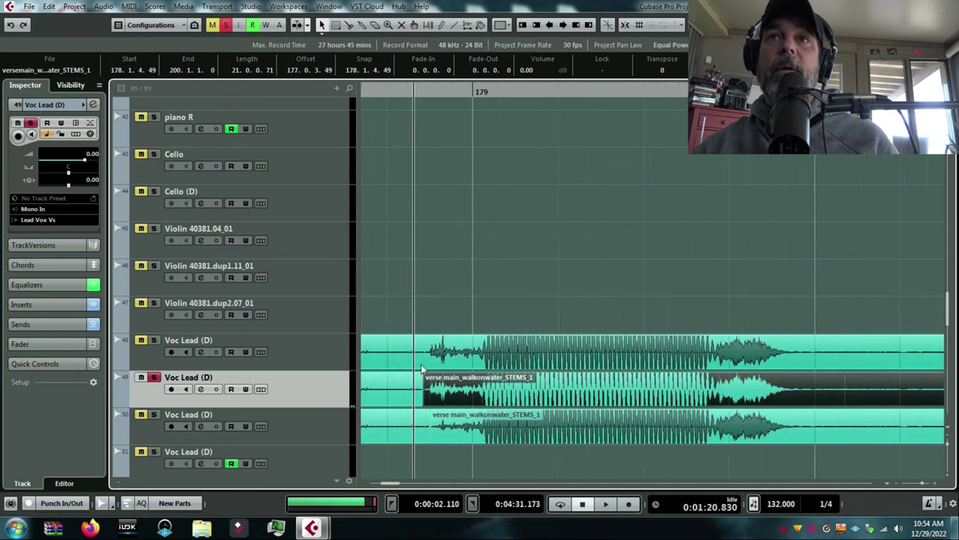
left_click_drag(425, 375, 461, 384)
Play from around bar 178, split the track 49 vocal at 180.1.2.59 and add a fade-in of 0.0.0.75 to the following event
left_click(388, 88)
left_click_drag(388, 88, 369, 71)
key("space")
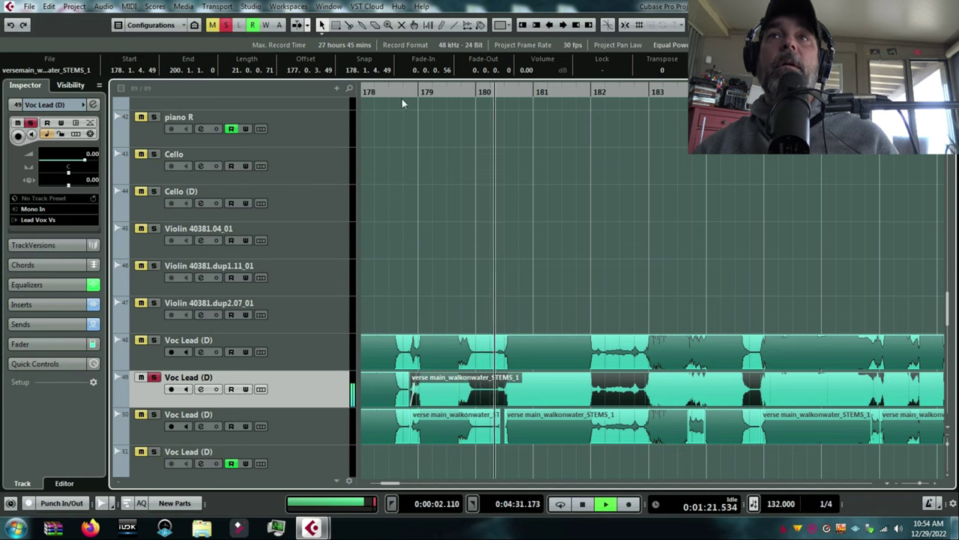
key("space")
left_click_drag(505, 91, 504, 131)
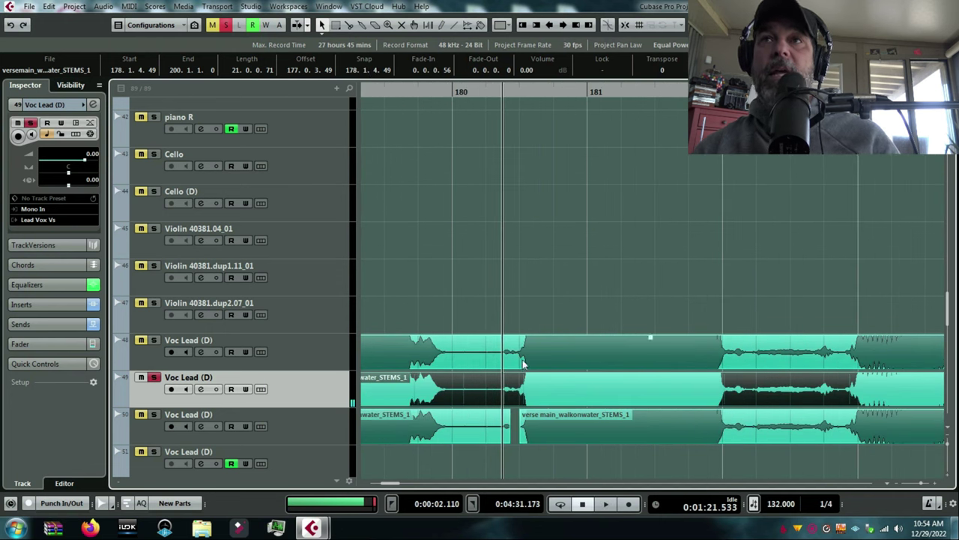
key("alt+x")
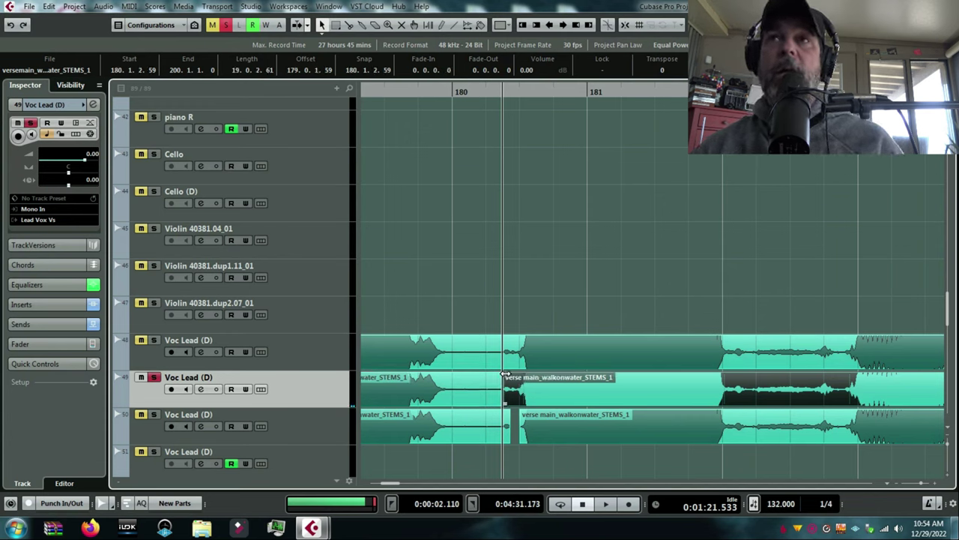
left_click_drag(505, 374, 525, 364)
Audition the entry after bar 180 and trim that event's start to 180.1.2.91 with a fade-in of 0.0.0.74
left_click(383, 92)
key("space")
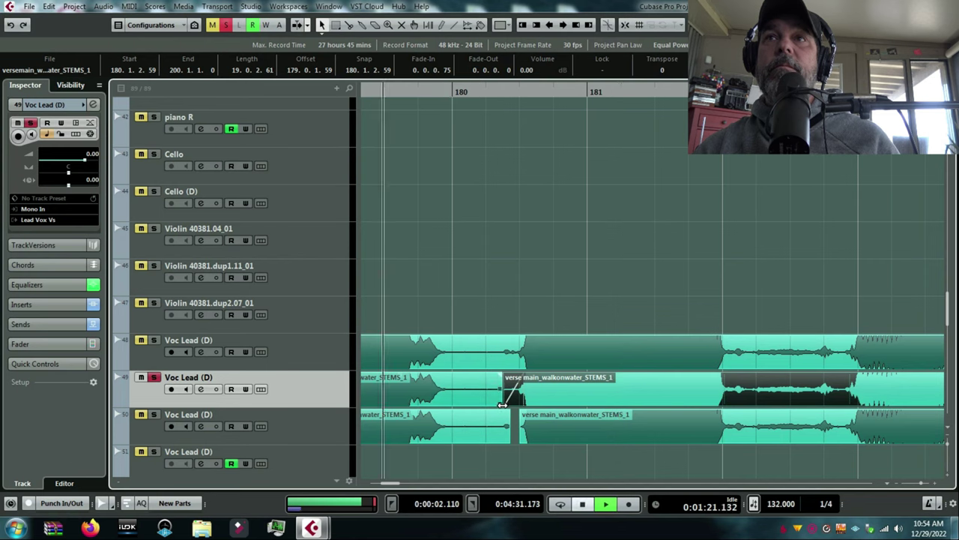
left_click_drag(506, 403, 510, 403)
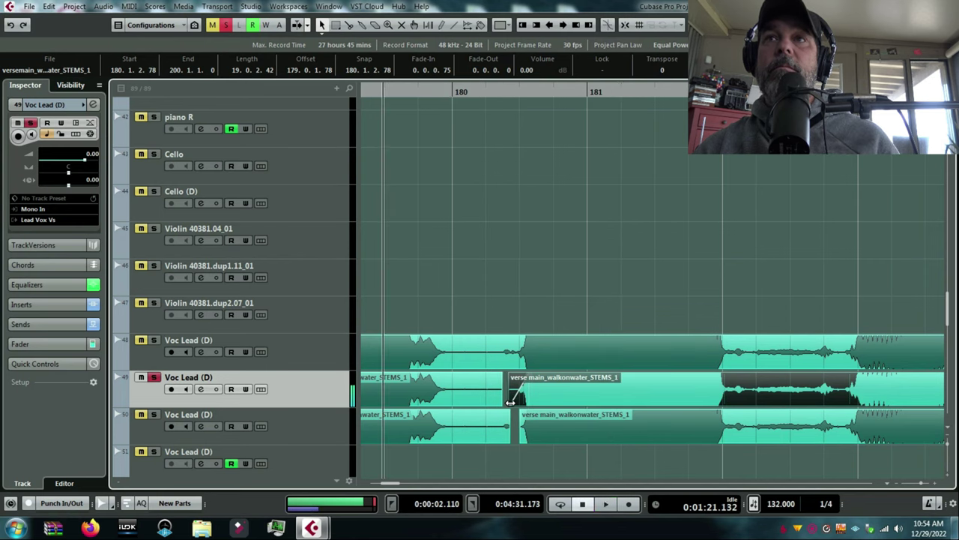
left_click_drag(503, 377, 517, 405)
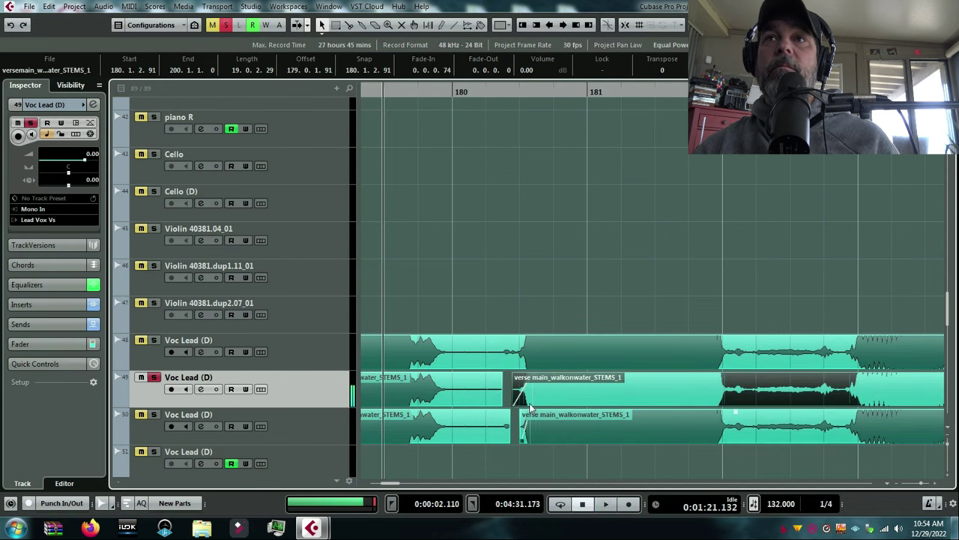
key("space")
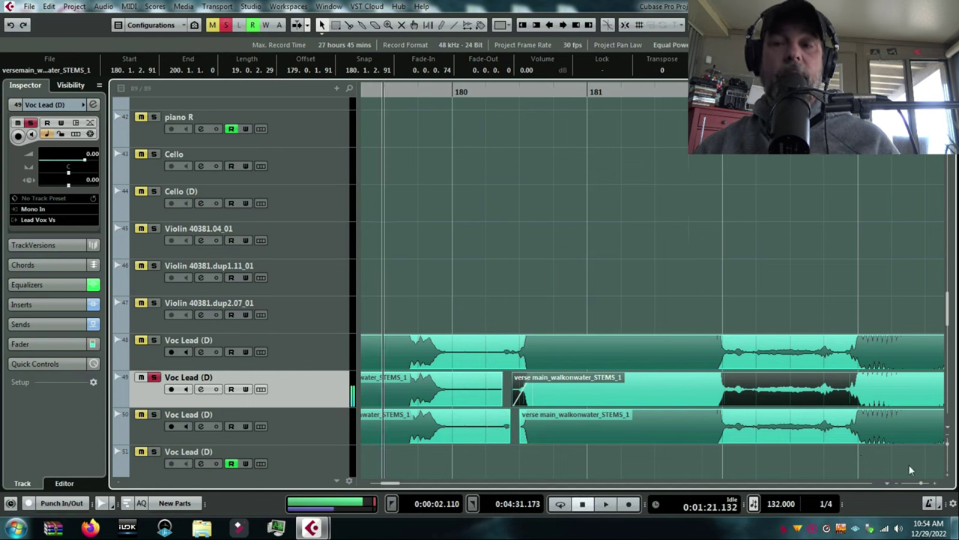
Move the fully edited Voc Lead track above the partly edited one and place the playback cursor around bar 161, before the vocal starts
left_click_drag(922, 483, 918, 481)
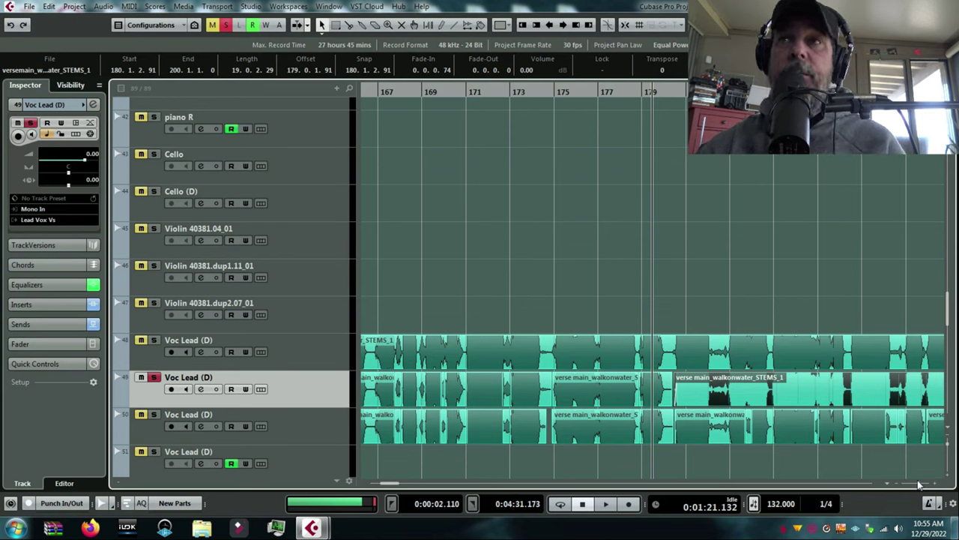
left_click_drag(437, 93, 439, 60)
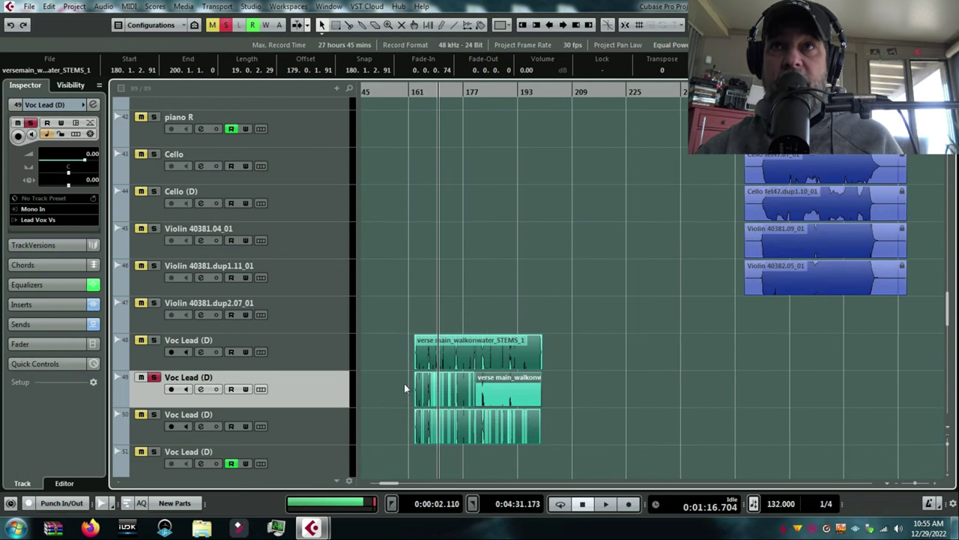
left_click_drag(462, 392, 462, 429)
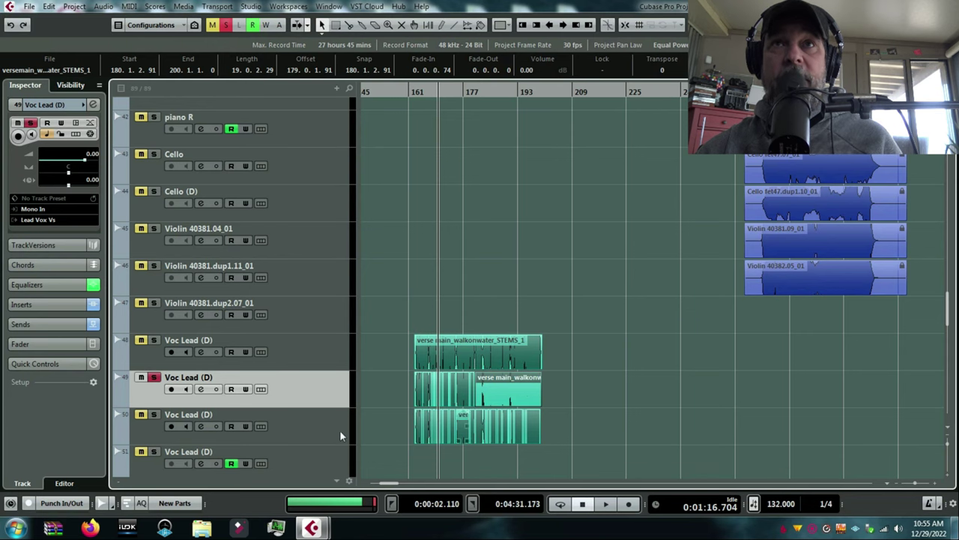
left_click_drag(318, 420, 328, 391)
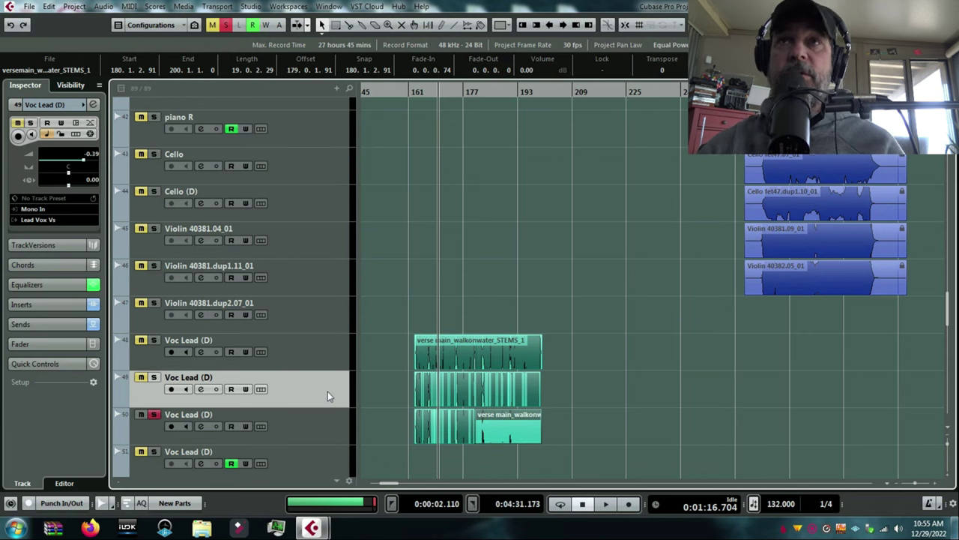
left_click_drag(400, 89, 441, 109)
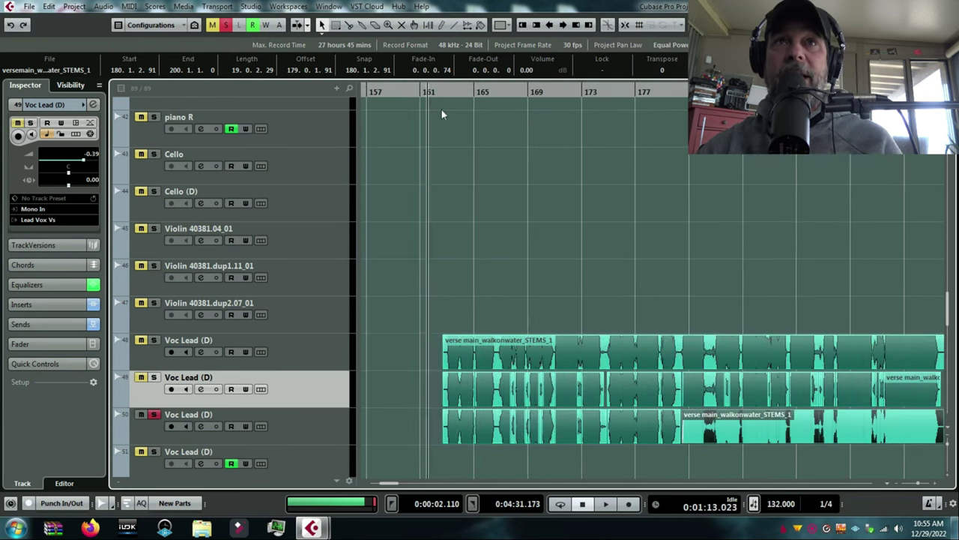
Unsolo track 50, solo the fully edited Voc Lead on track 48 and play it from just before the vocal starts
left_click(154, 414)
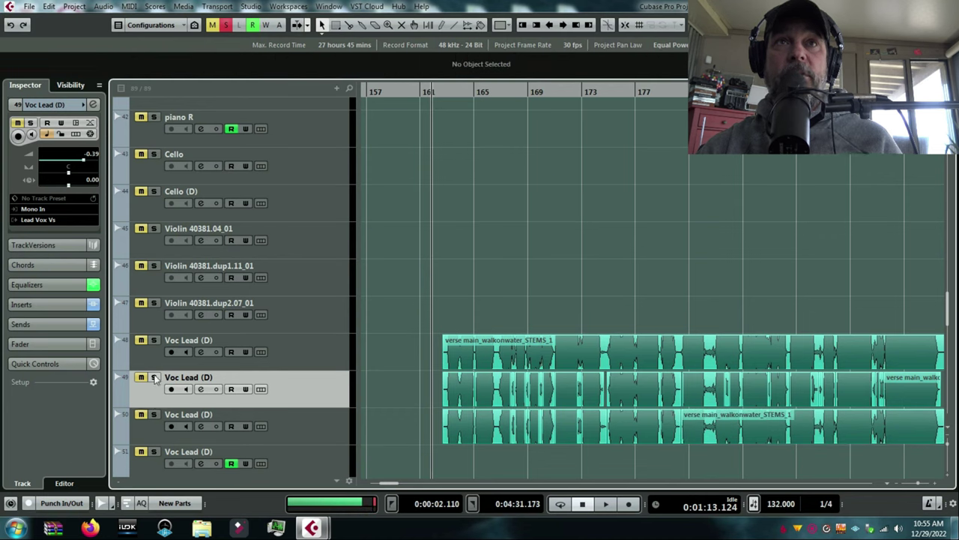
left_click(155, 378)
left_click(155, 341)
left_click(155, 378)
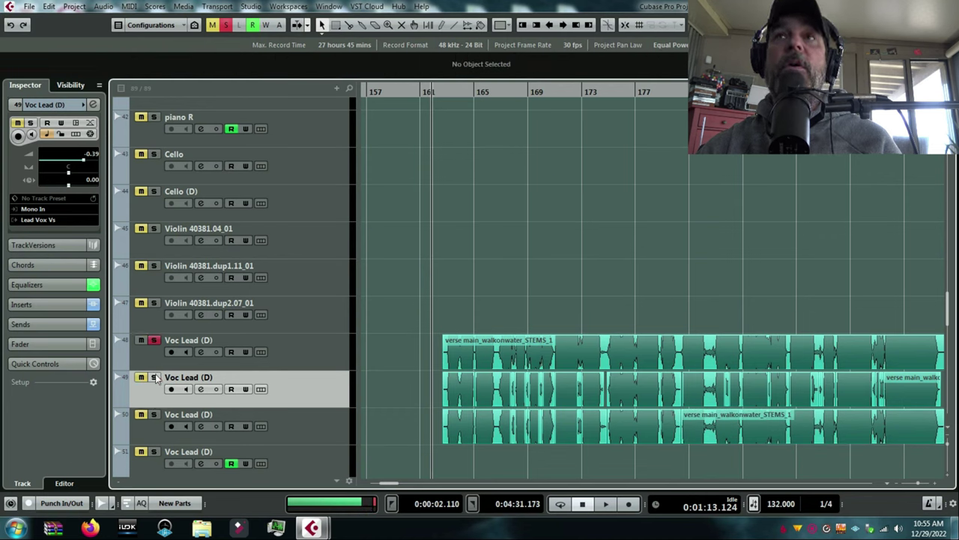
left_click(600, 391, "alt")
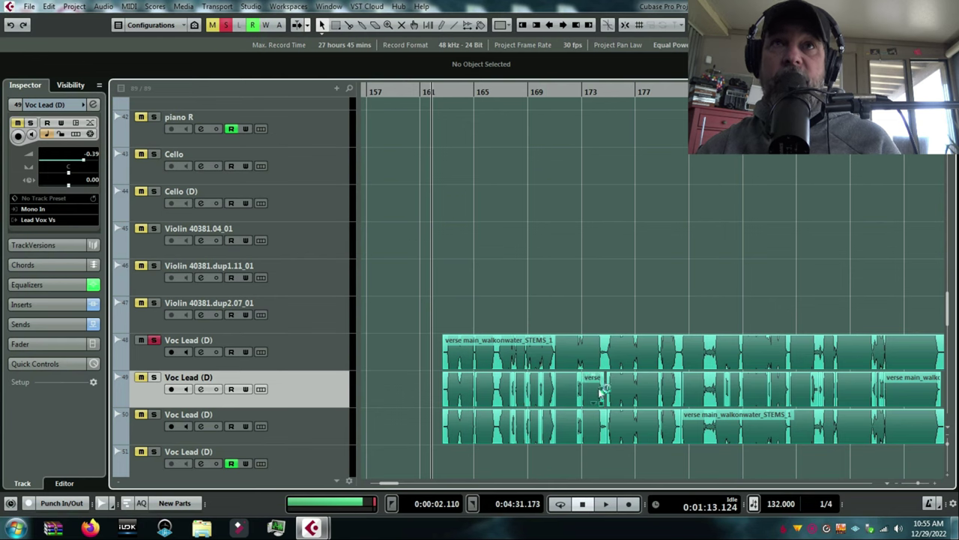
key("space")
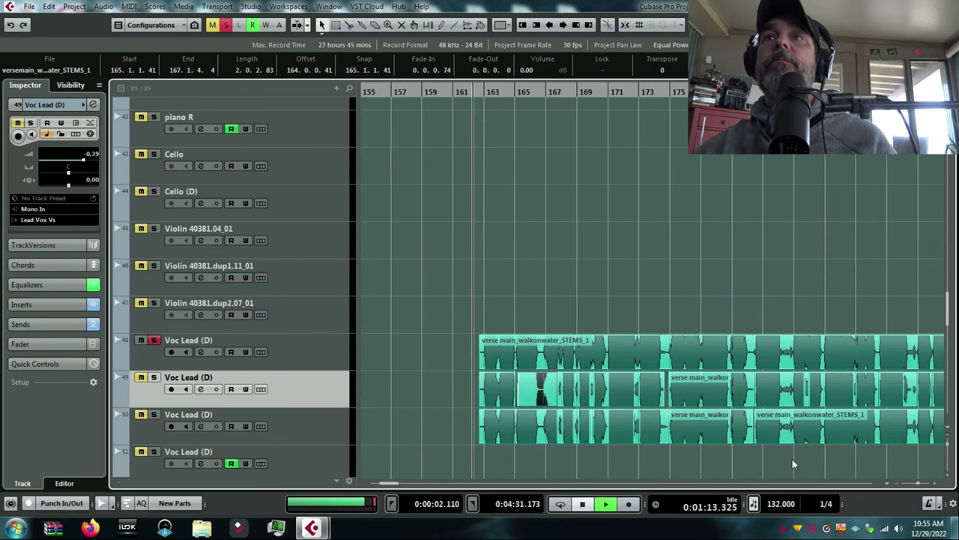
left_click(880, 484)
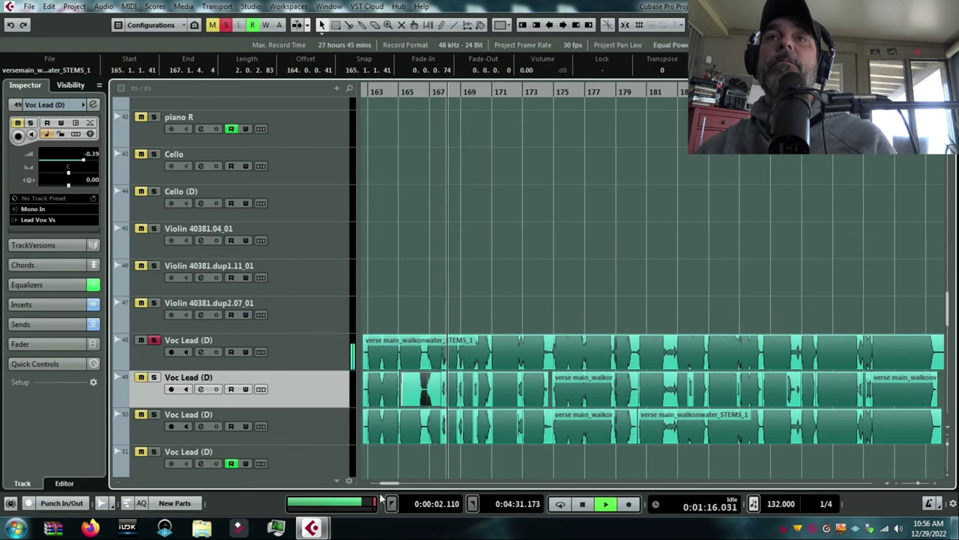
mouse_move(388, 485)
left_mouse_down()
mouse_move(380, 485)
mouse_move(389, 486)
left_mouse_up()
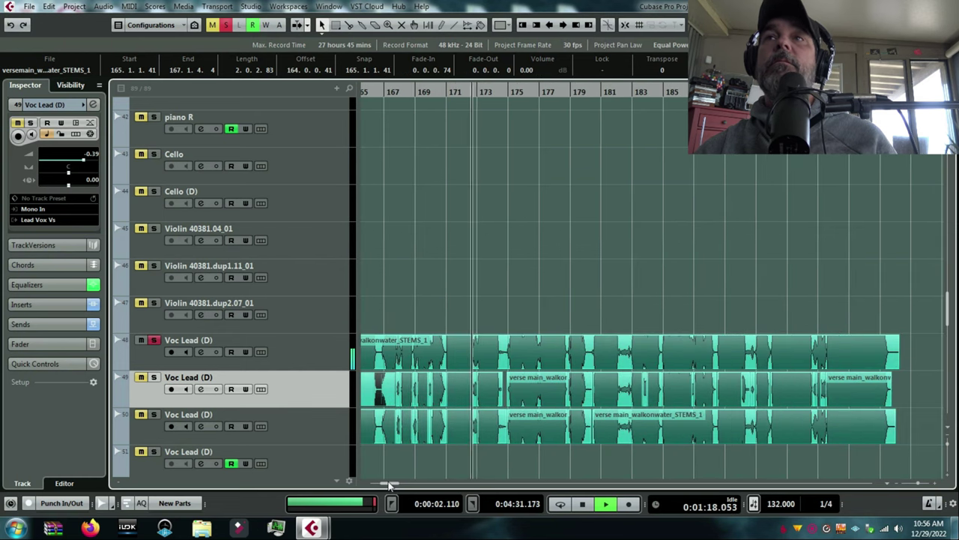
key("space")
Switch the solo to the Voc Lead on track 49 and play the same passage from just before the vocal starts
left_click(154, 377)
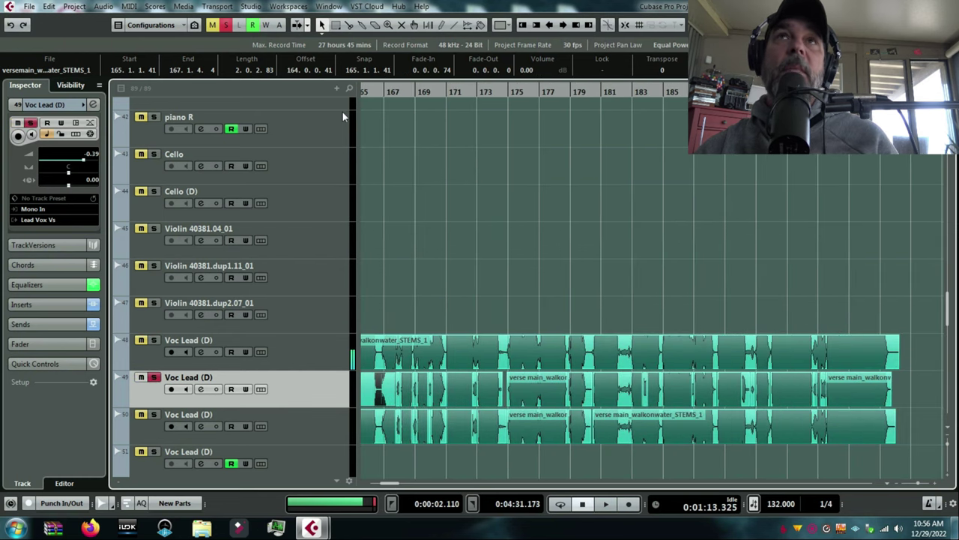
left_click_drag(369, 94, 387, 100)
key("space")
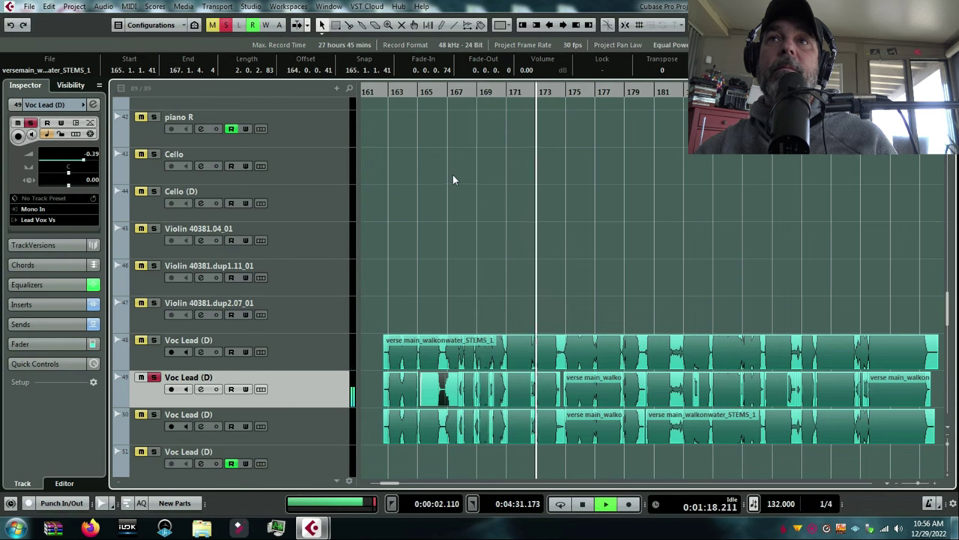
key("space")
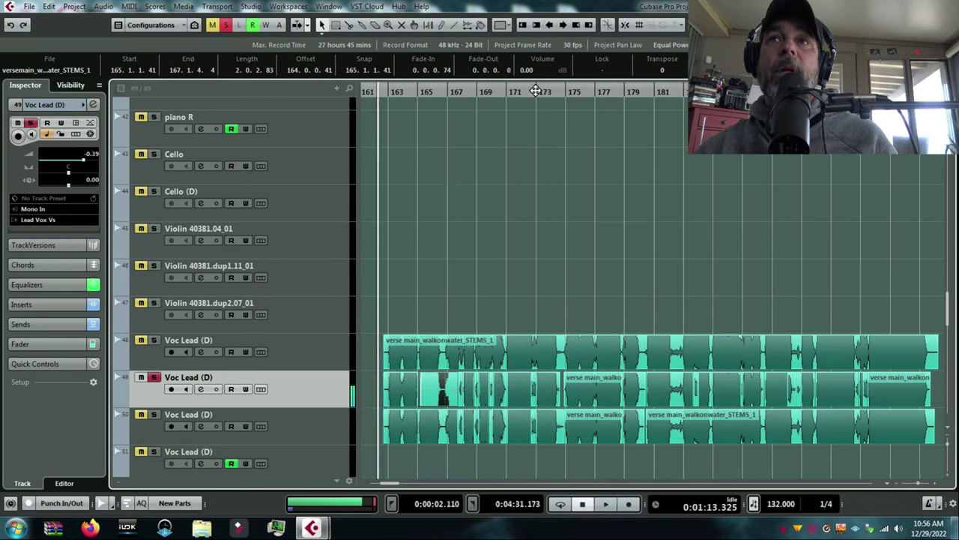
Trim the start of the track 49 event at bar 165 to 165.1.1.30 and audition its entry from just before bar 165
left_click(529, 92)
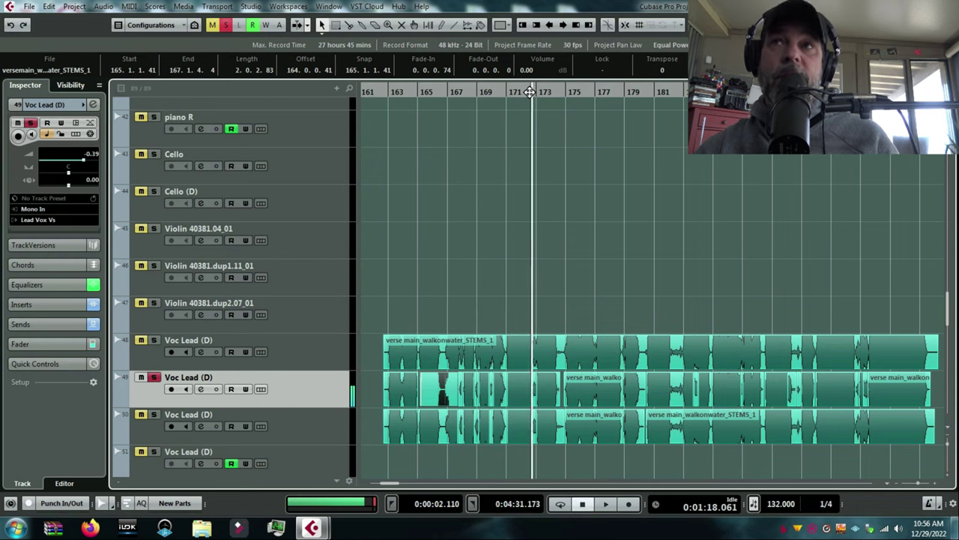
left_click(415, 93)
left_click_drag(415, 105, 381, 150)
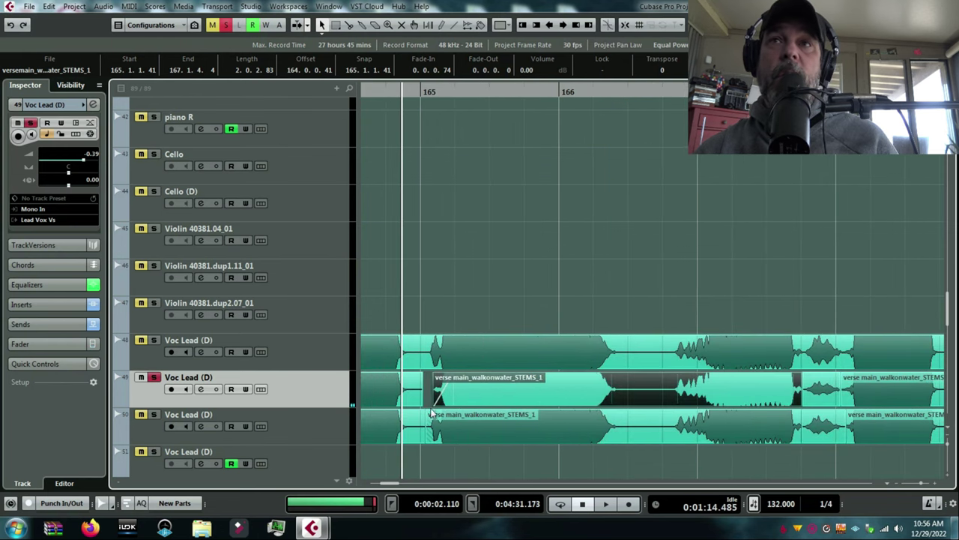
left_click_drag(431, 402, 430, 402)
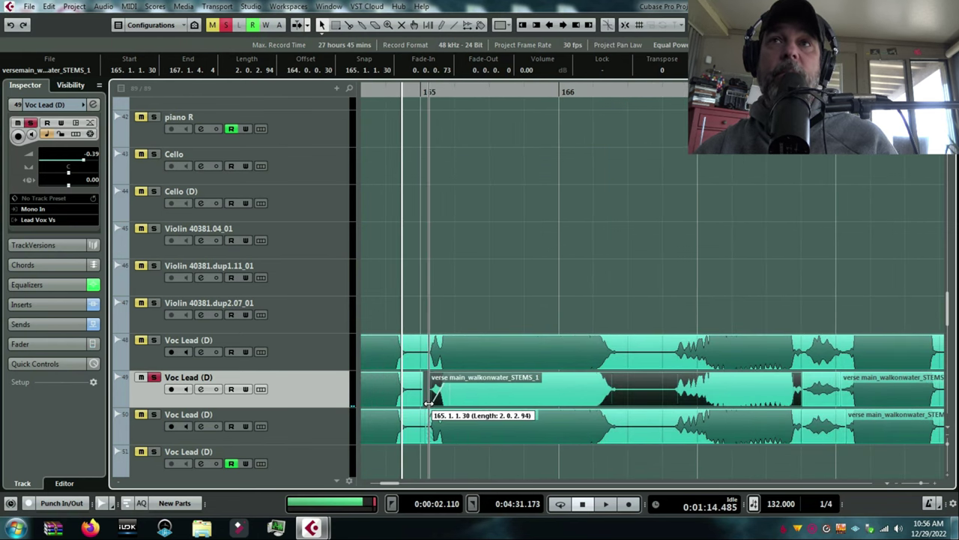
left_click(417, 90)
key("space")
left_click_drag(413, 92, 405, 73)
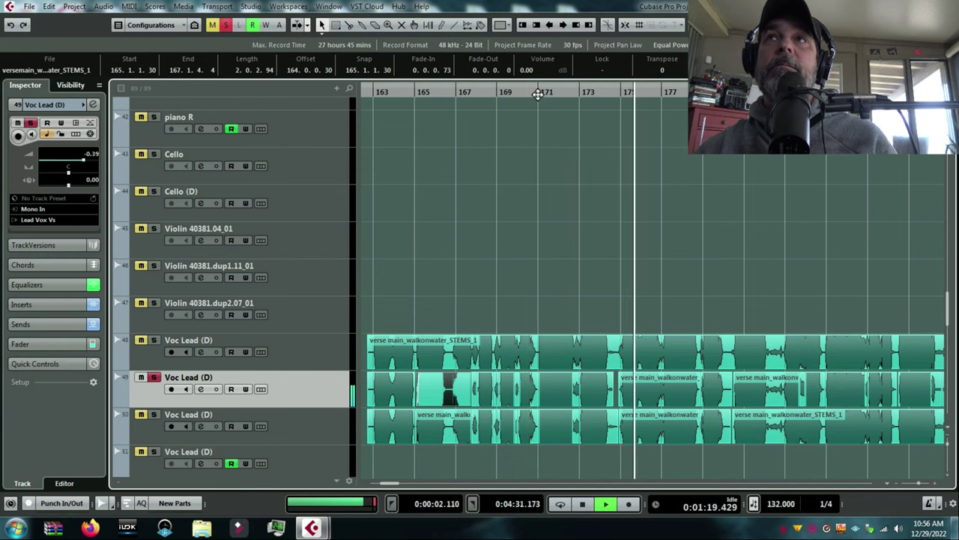
Place the playback cursor around bar 172, switch the solo from track 49 to track 48 and play the passage
left_click(561, 92)
key("space")
left_click(154, 377)
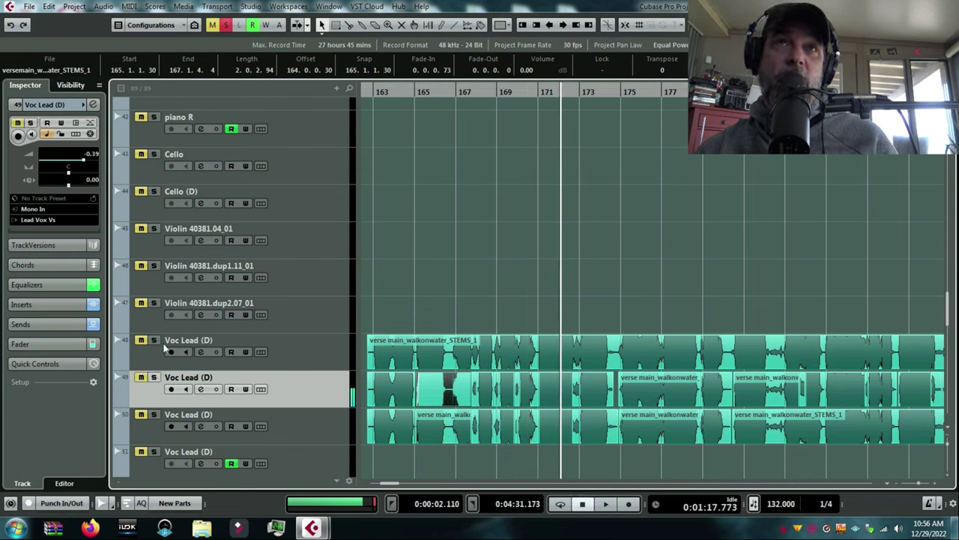
left_click(153, 339)
key("space")
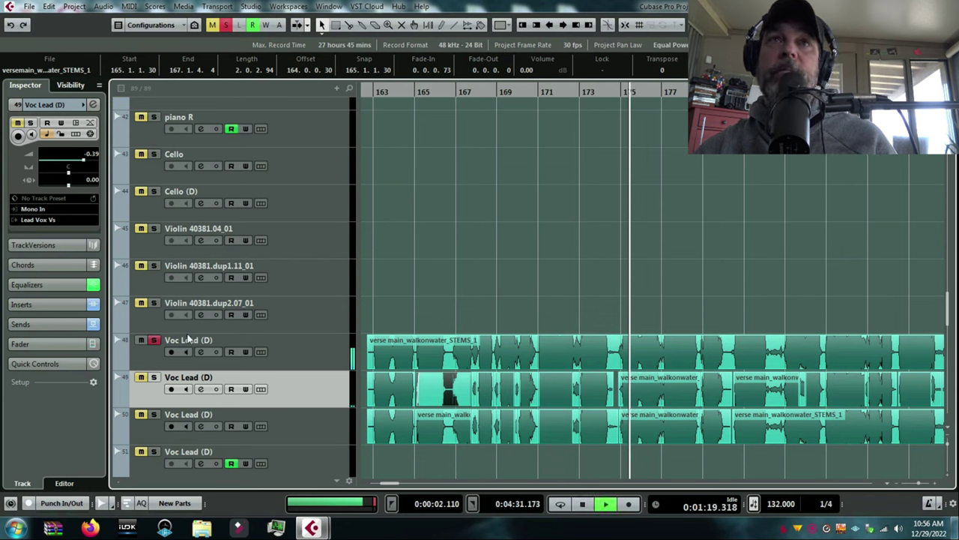
key("space")
Switch the solo back to track 49 and play its version of the passage from around bar 172
left_click(154, 340)
left_click(154, 377)
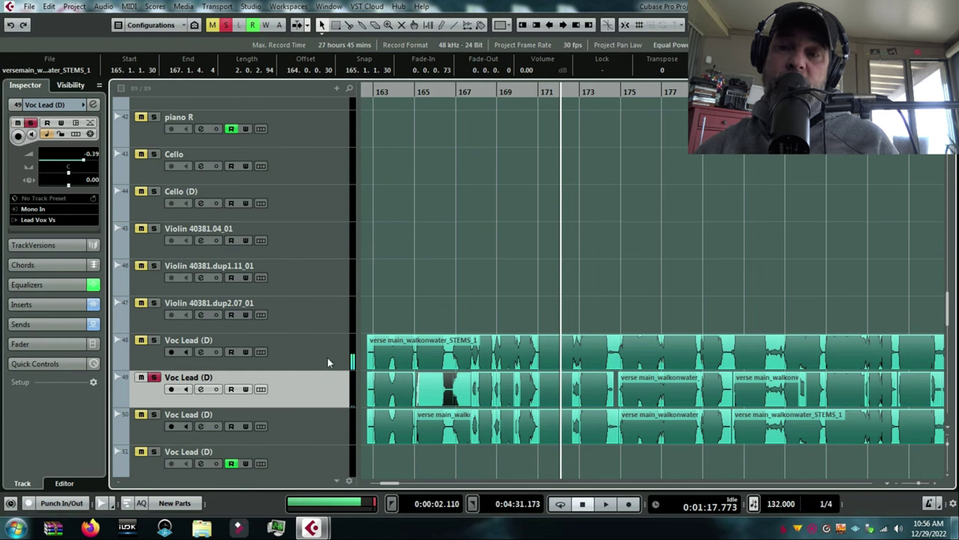
key("space")
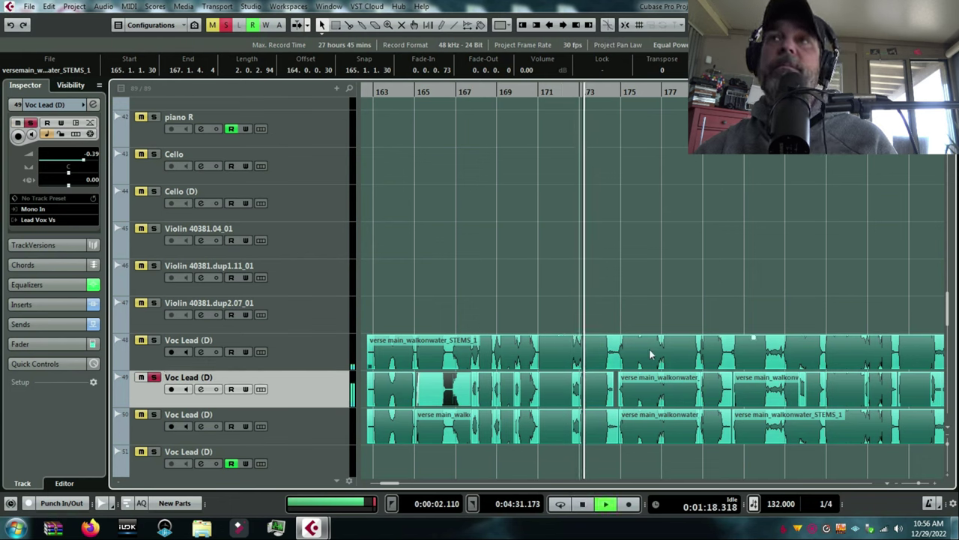
key("space")
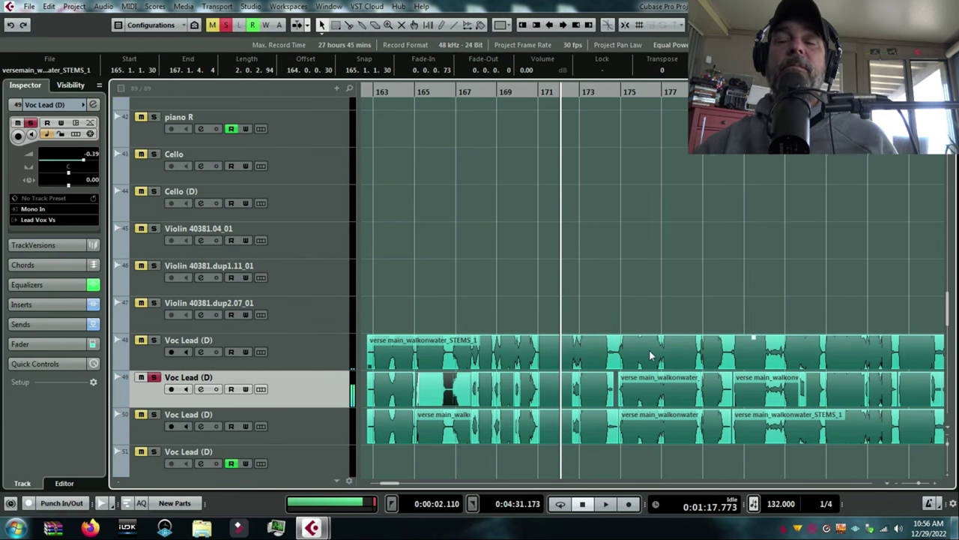